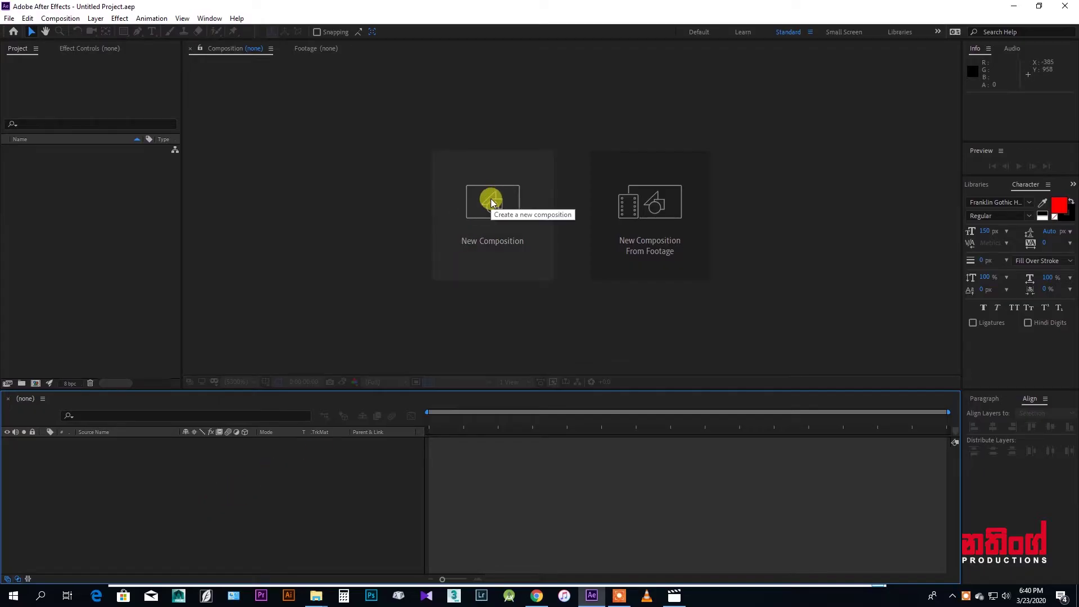
- Create Comp 1 with the HDTV 1080 29.97 preset (1920×1080) and a black background
{"action": "left_click", "coordinate": [493, 209]}
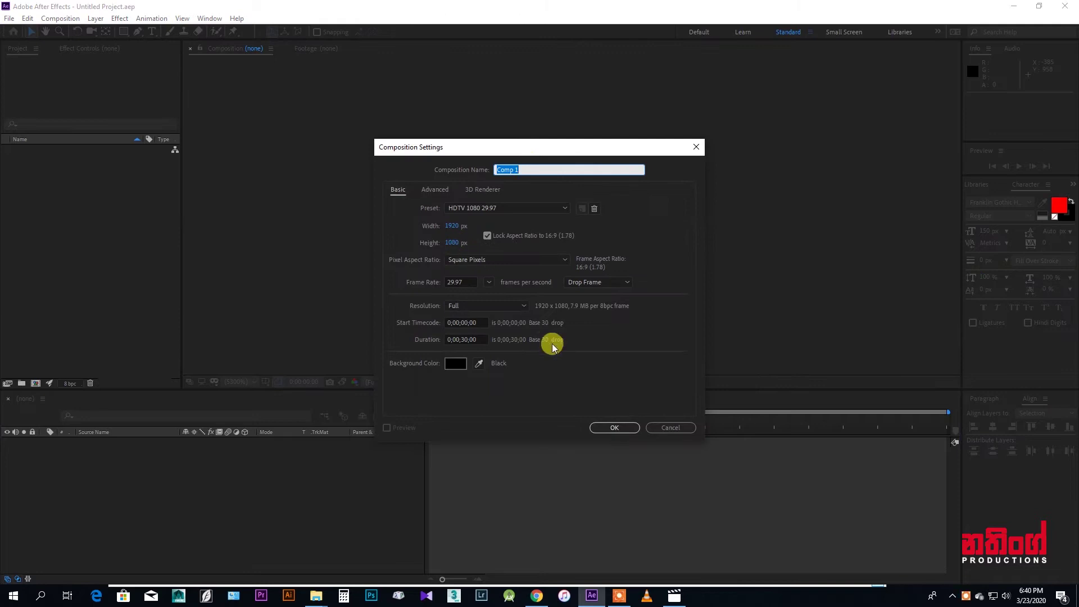
{"action": "left_click", "coordinate": [599, 429]}
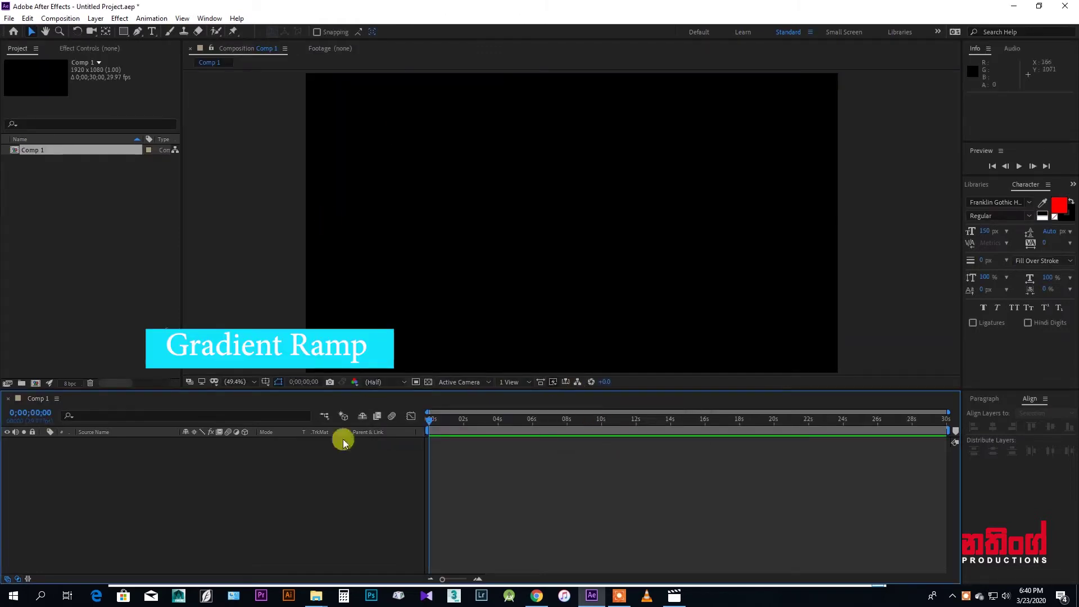
{"action": "right_click", "coordinate": [152, 505]}
- Add a 1920×1080 yellow solid named Gradients as layer 1 of Comp 1
{"action": "mouse_move", "coordinate": [180, 385]}
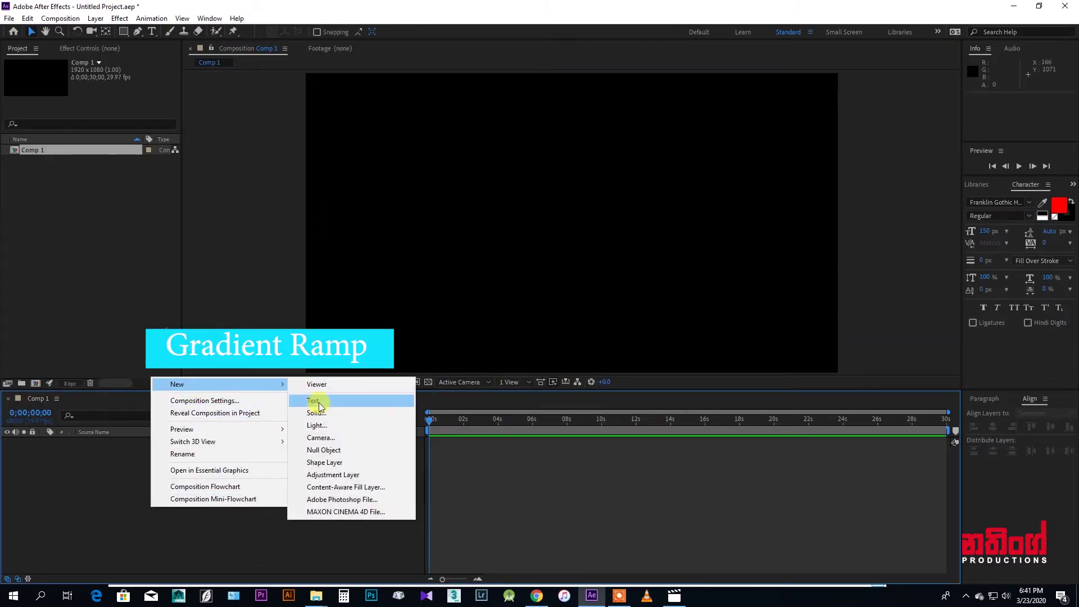
{"action": "left_click", "coordinate": [322, 416]}
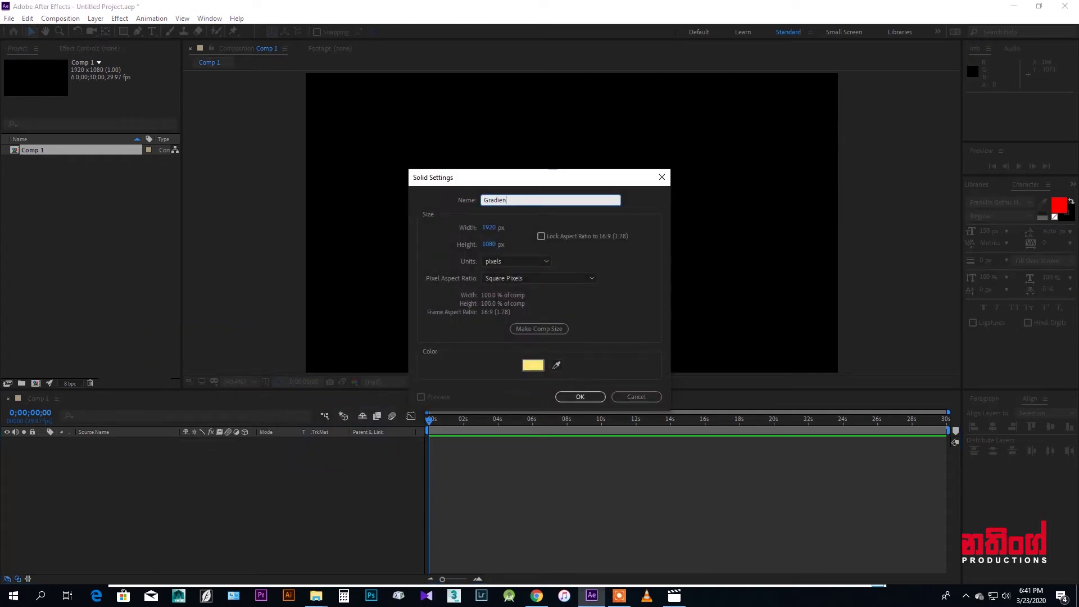
{"action": "left_click", "coordinate": [589, 398]}
{"action": "left_click", "coordinate": [177, 512]}
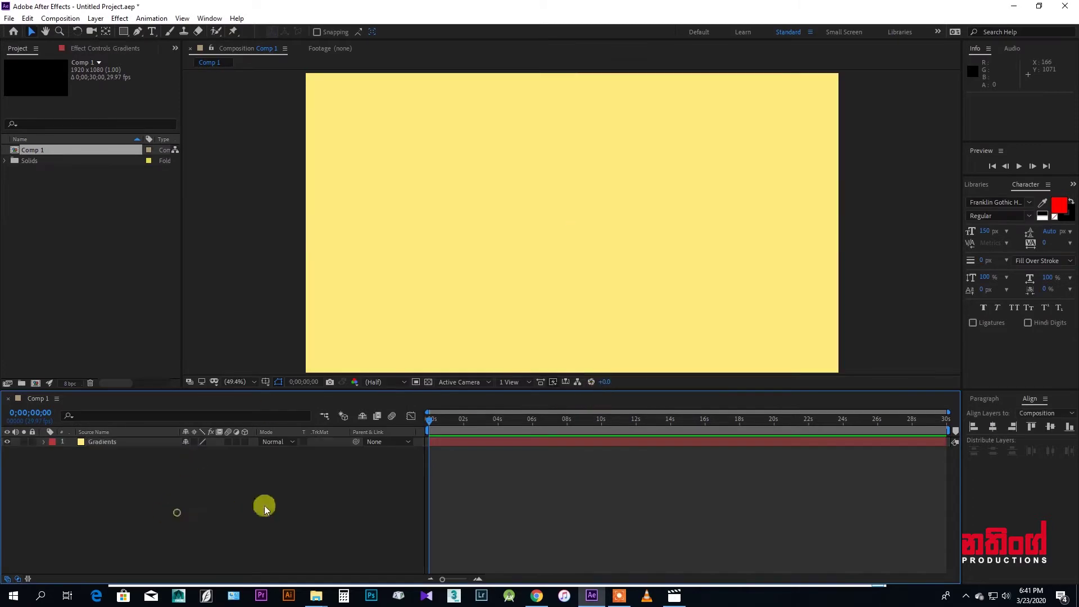
{"action": "left_click", "coordinate": [121, 445]}
{"action": "right_click", "coordinate": [119, 442]}
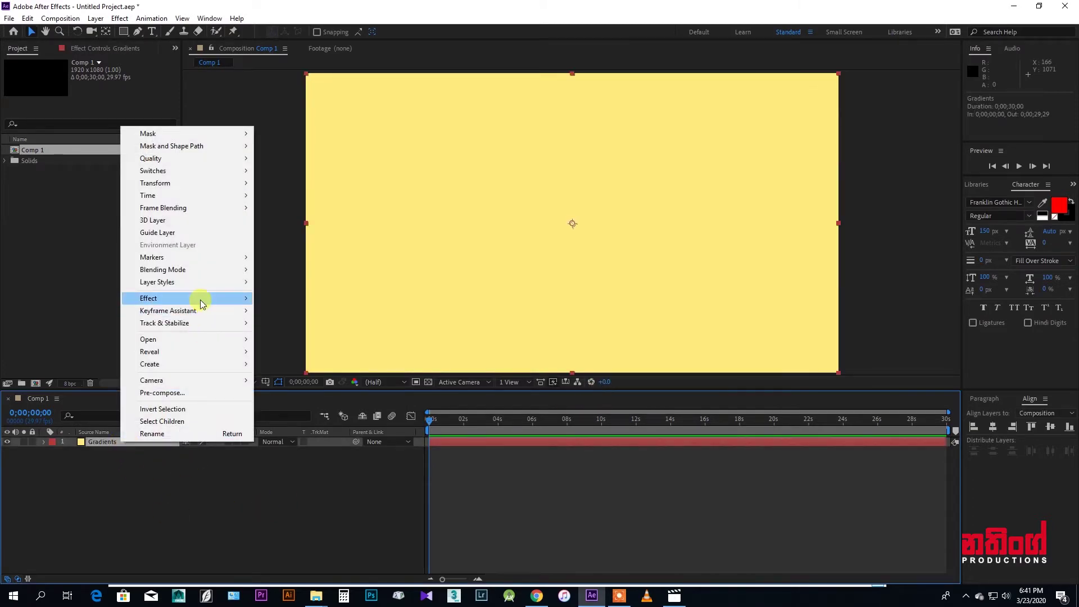
- Apply Effect > Generate > Gradient Ramp to the Gradients layer for a black-to-white ramp
{"action": "mouse_move", "coordinate": [201, 302]}
{"action": "mouse_move", "coordinate": [408, 427]}
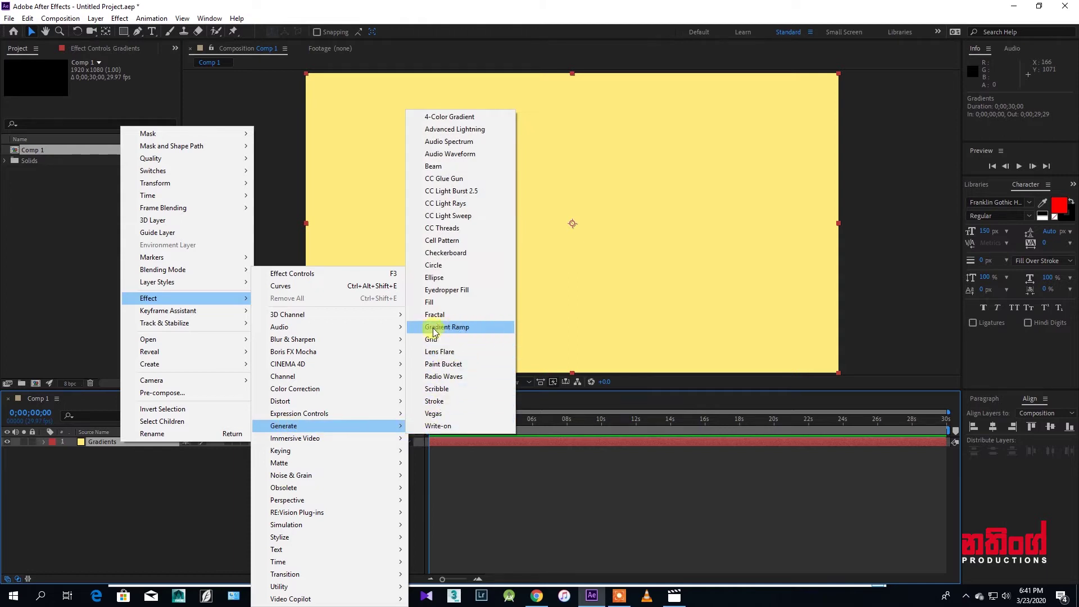
{"action": "left_click", "coordinate": [474, 328]}
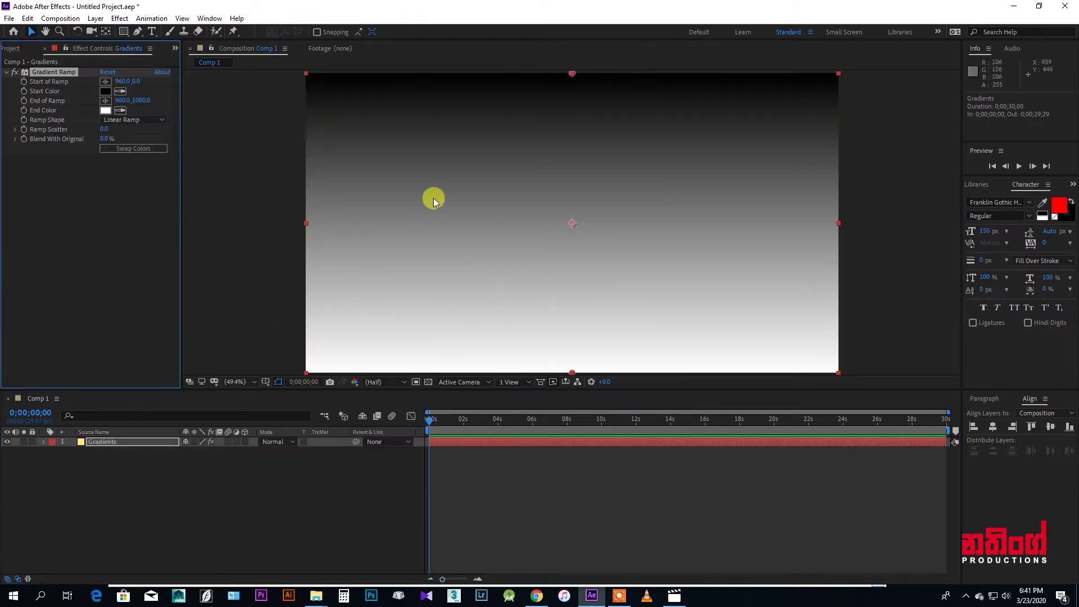
- Set the Gradient Ramp's Start Color to a deep green
{"action": "left_click", "coordinate": [106, 93]}
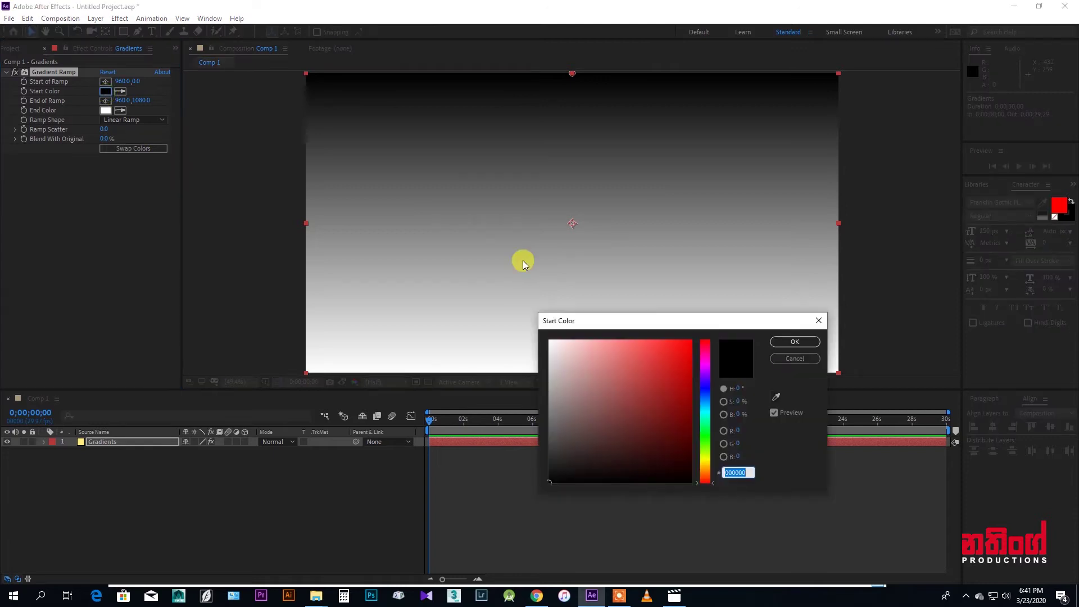
{"action": "left_click_drag", "start_coordinate": [706, 415], "coordinate": [705, 429]}
{"action": "left_click", "coordinate": [685, 353]}
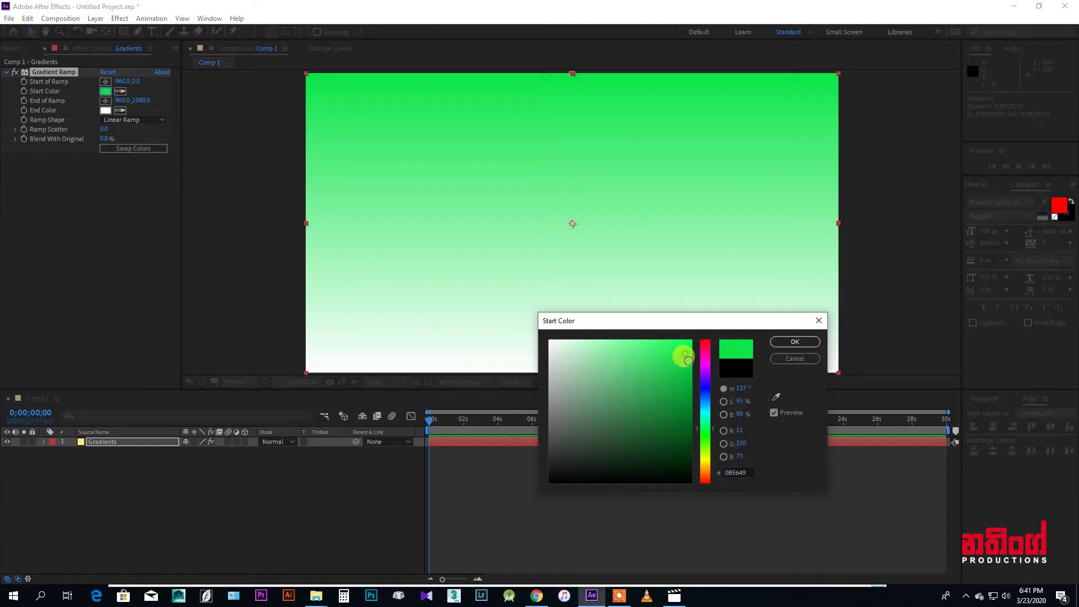
{"action": "left_click", "coordinate": [683, 390]}
{"action": "left_click", "coordinate": [686, 363]}
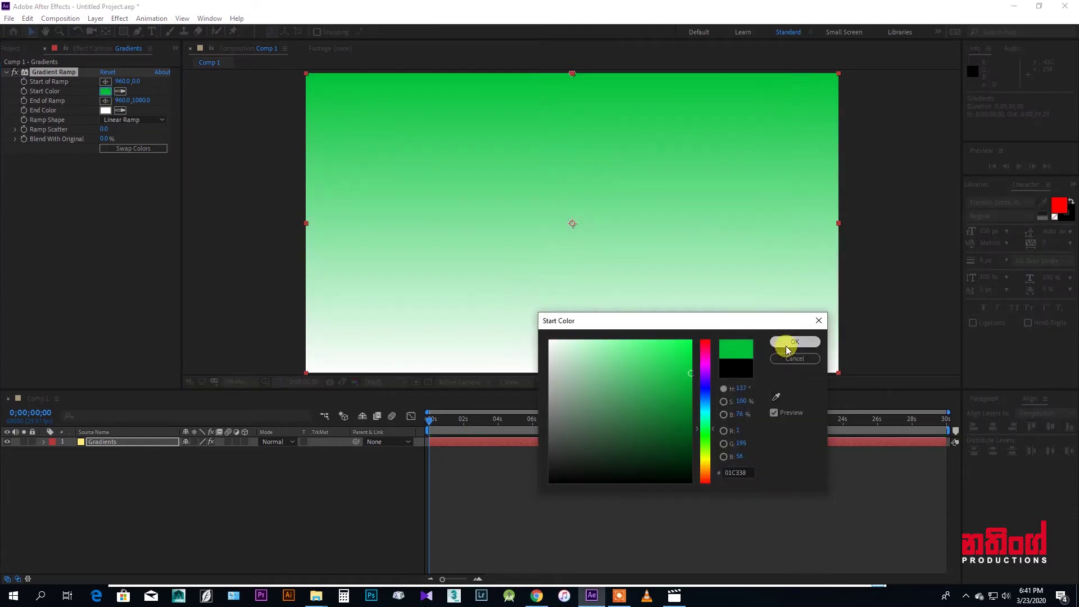
{"action": "left_click", "coordinate": [794, 342]}
- Set the ramp's End Color to pale green A5F9C5
{"action": "left_click", "coordinate": [107, 111]}
{"action": "left_click", "coordinate": [707, 429]}
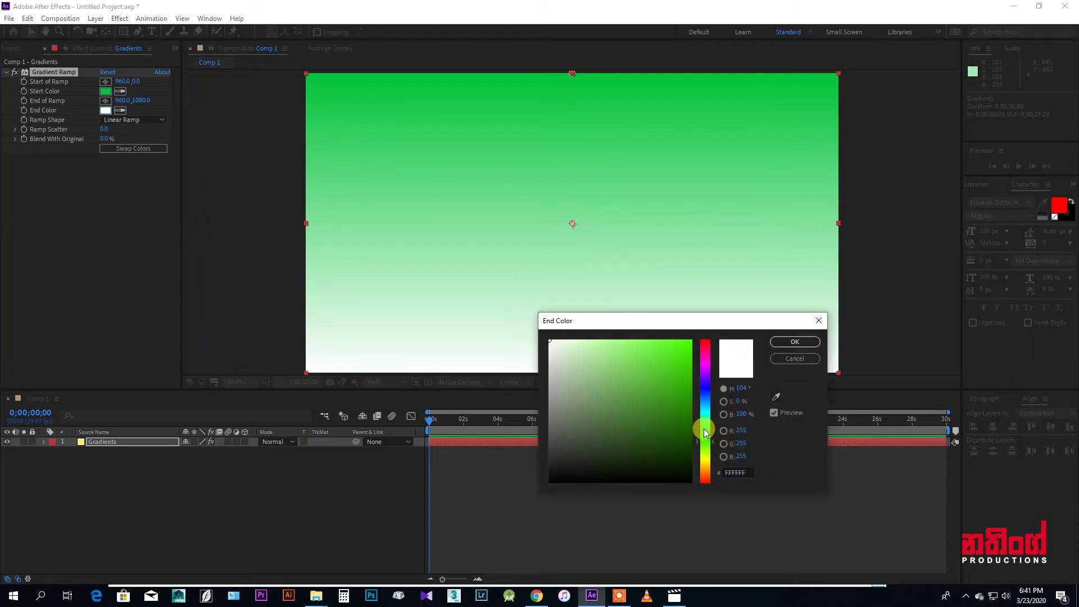
{"action": "left_click", "coordinate": [680, 369]}
{"action": "left_click_drag", "start_coordinate": [680, 369], "coordinate": [639, 346]}
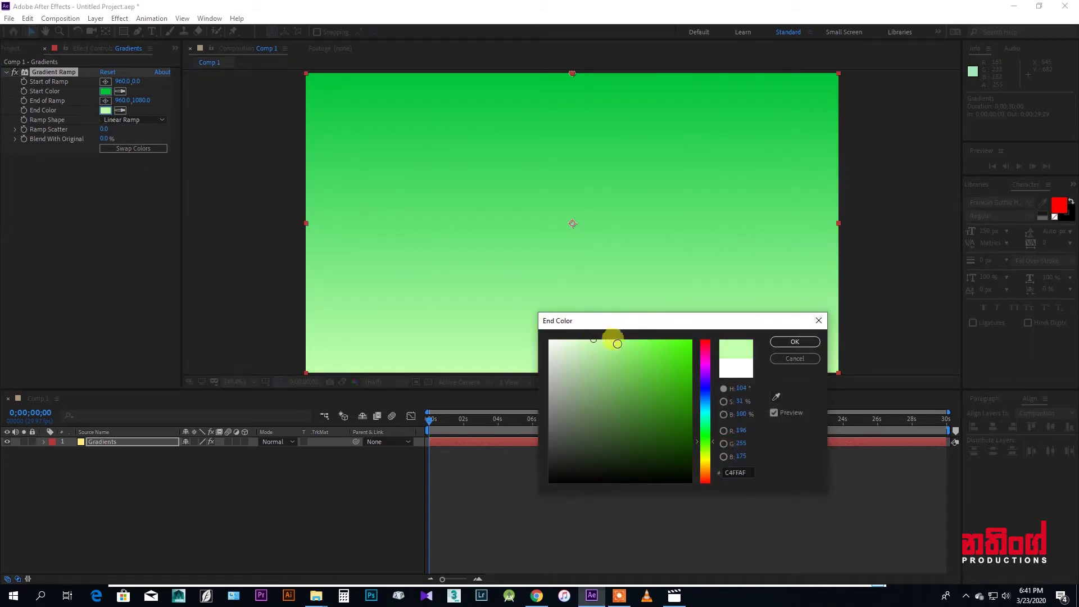
{"action": "left_click", "coordinate": [616, 347]}
{"action": "left_click", "coordinate": [705, 430]}
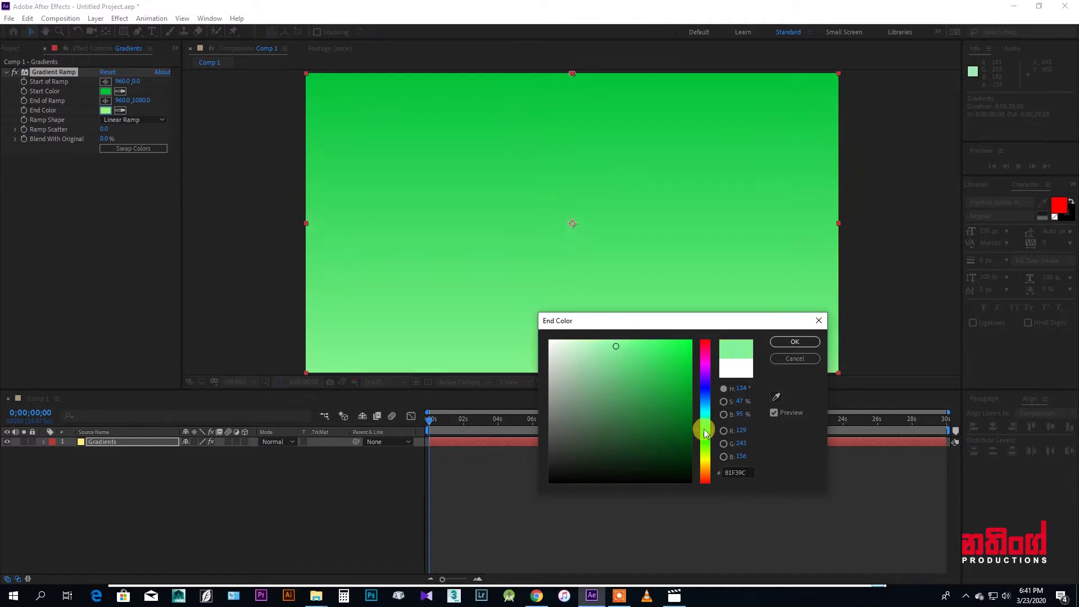
{"action": "left_click", "coordinate": [597, 343]}
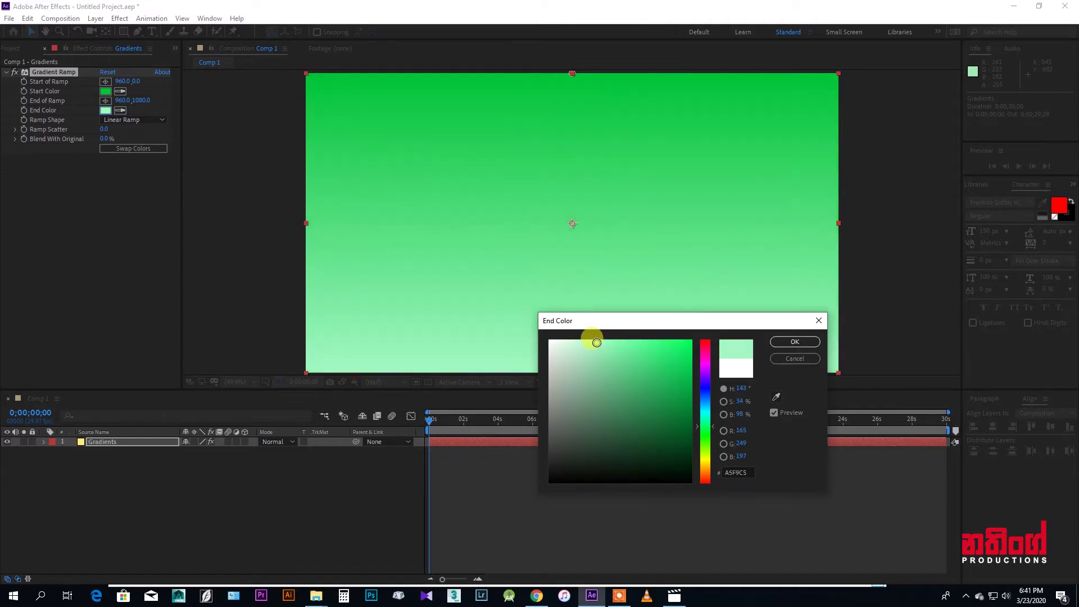
{"action": "left_click", "coordinate": [810, 342]}
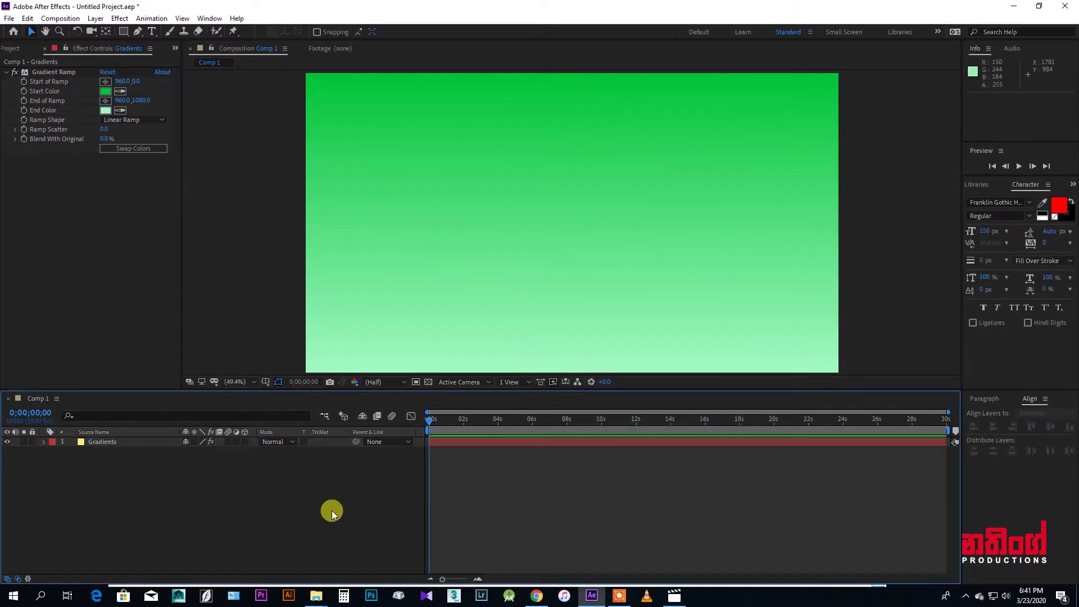
{"action": "left_click", "coordinate": [101, 442]}
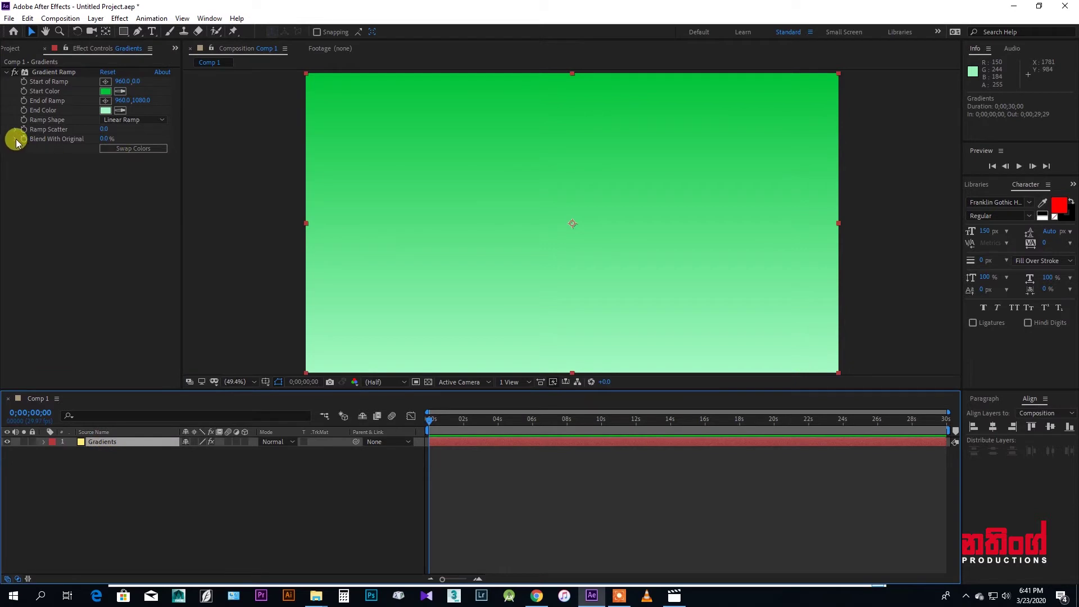
- Change the green ramp's Ramp Shape from Linear Ramp to Radial Ramp
{"action": "left_click", "coordinate": [121, 119]}
{"action": "left_click", "coordinate": [116, 141]}
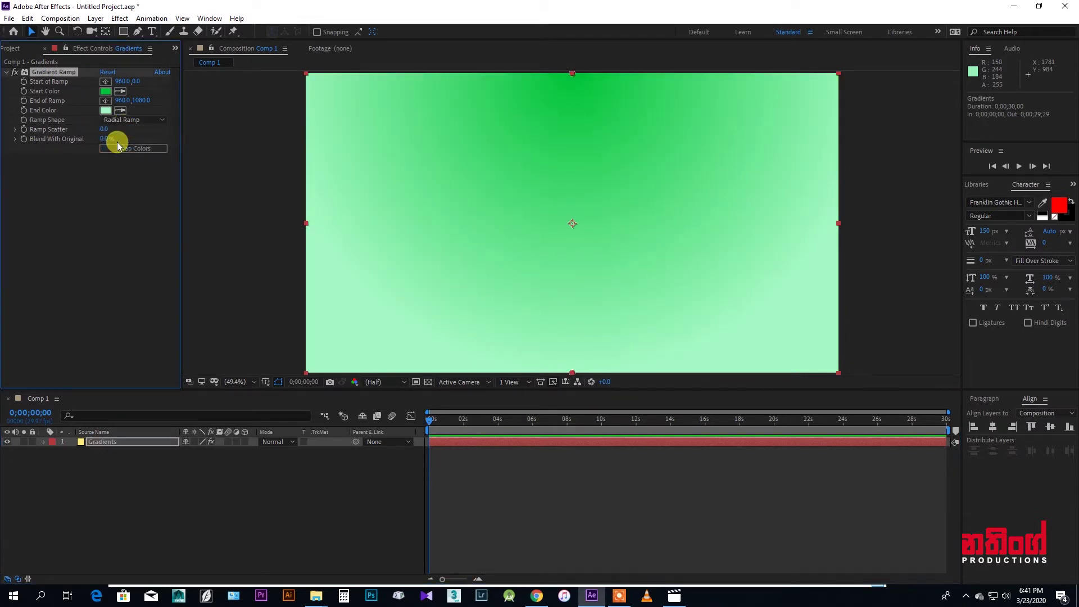
{"action": "left_click", "coordinate": [15, 140]}
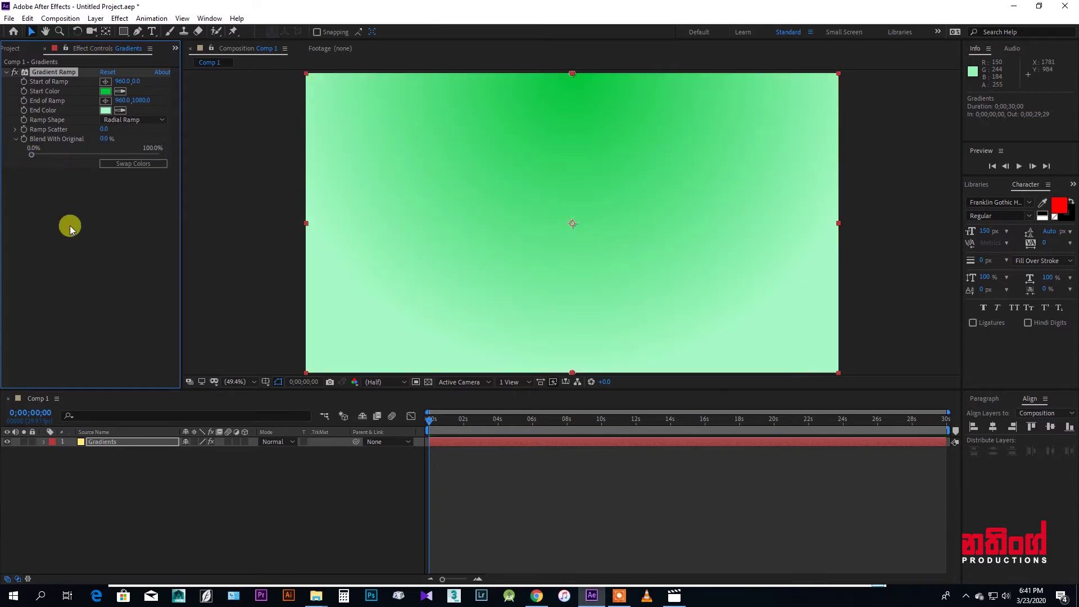
{"action": "left_click", "coordinate": [83, 236]}
{"action": "left_click", "coordinate": [224, 250]}
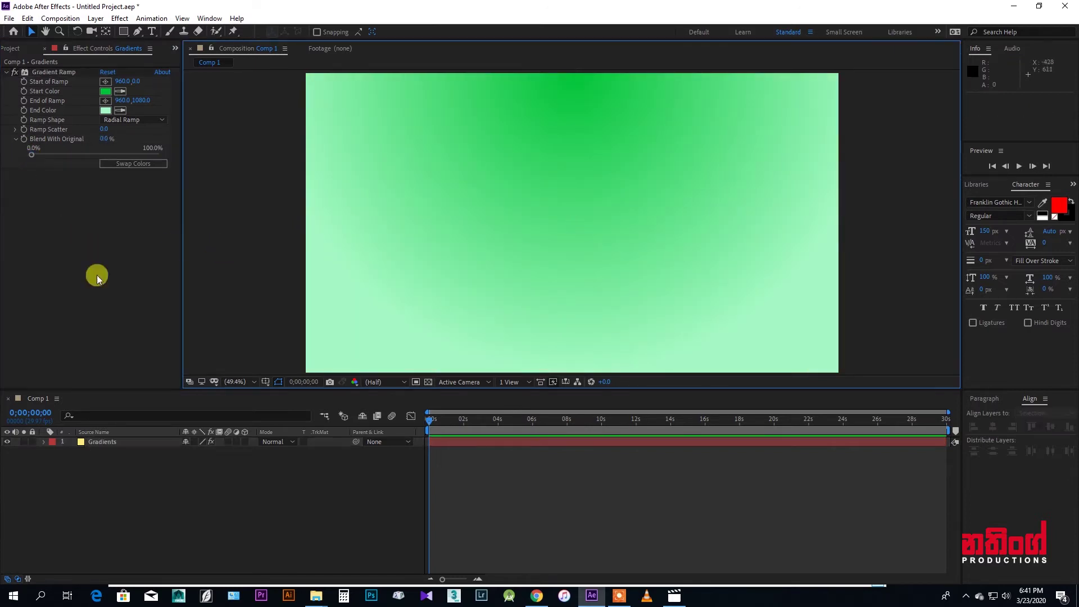
{"action": "left_click", "coordinate": [164, 493]}
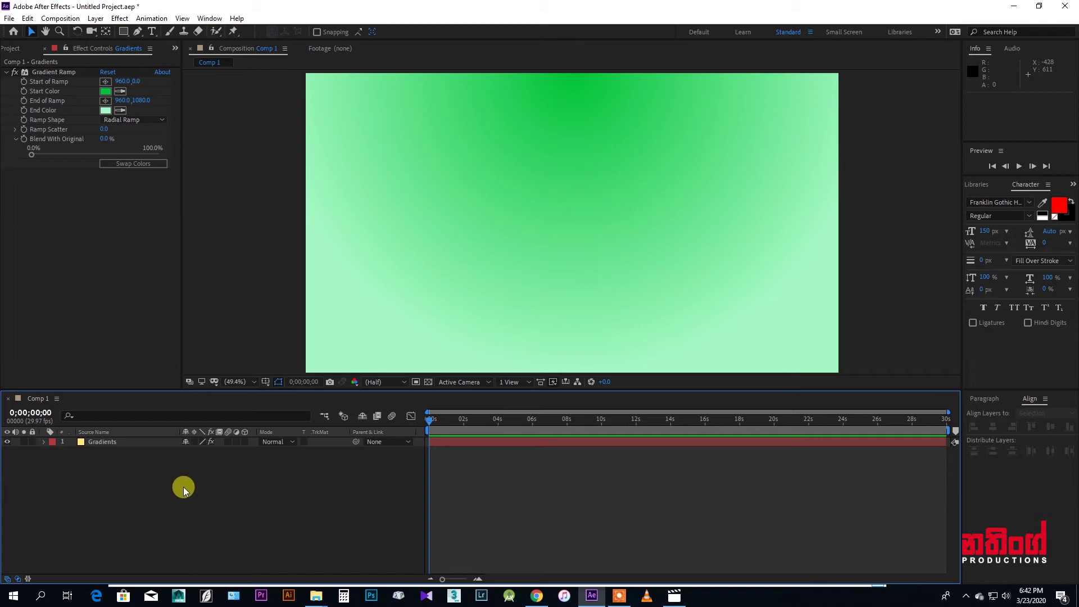
{"action": "left_click", "coordinate": [153, 30]}
- Type GRADIENTS on the canvas and centre it horizontally and vertically in the composition
{"action": "left_click", "coordinate": [456, 207]}
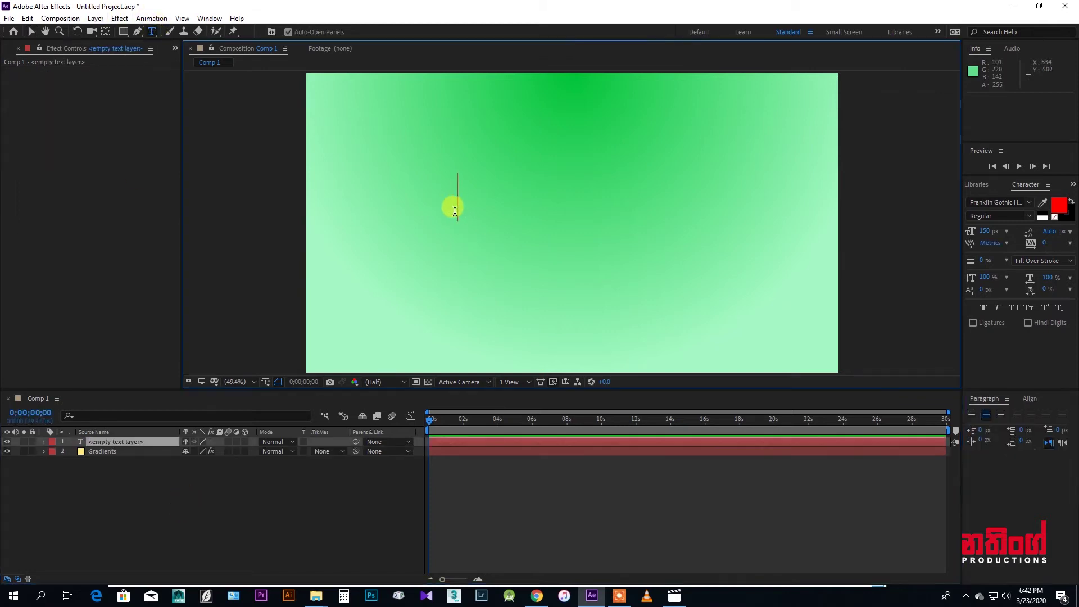
{"action": "type", "text": "GRADIENT"}
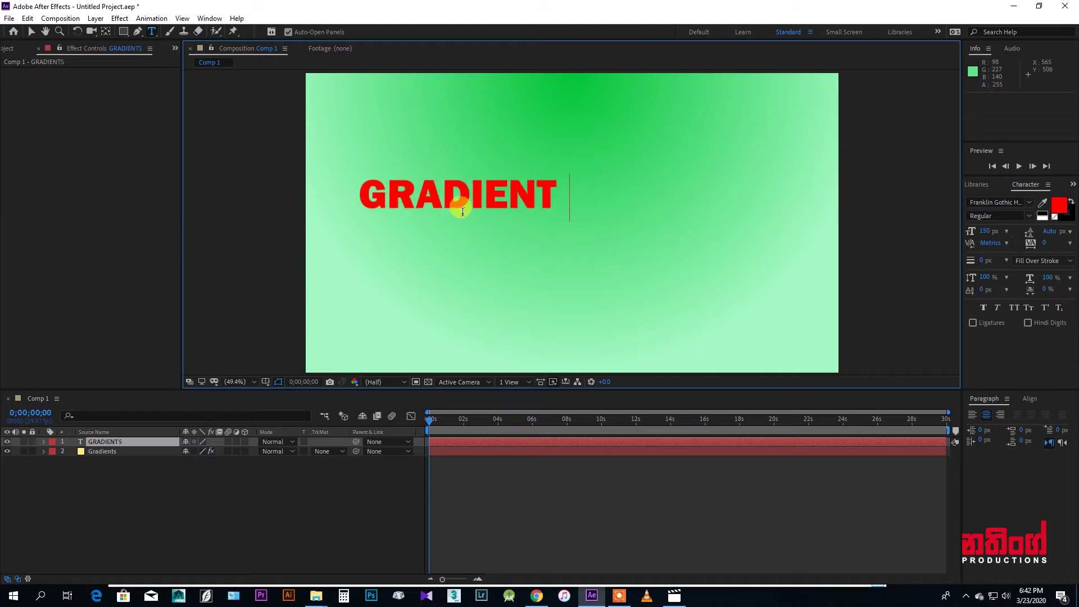
{"action": "type", "text": "S"}
{"action": "left_click", "coordinate": [31, 31]}
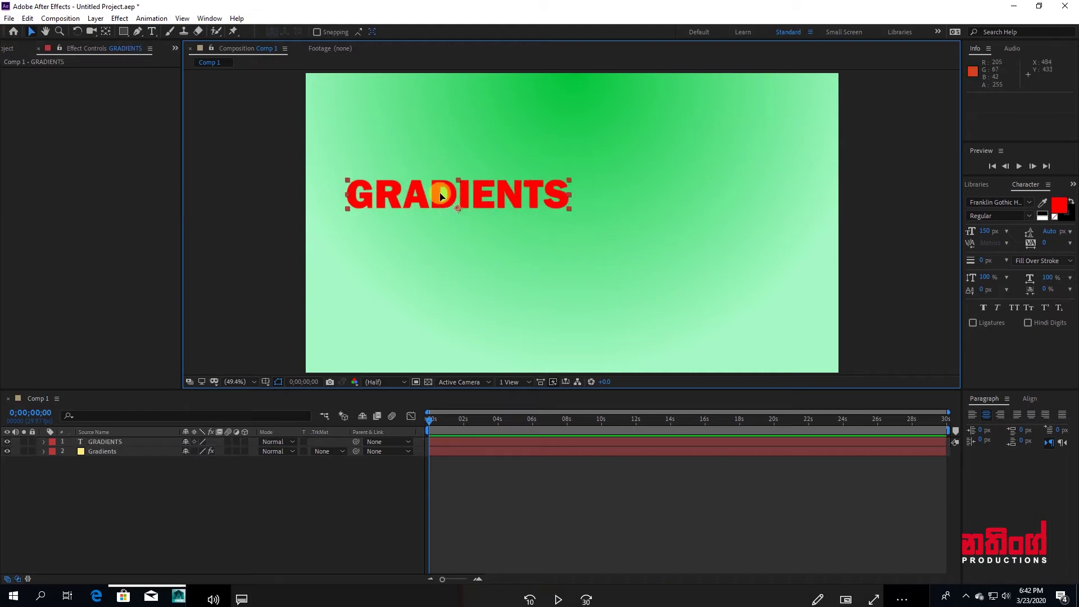
{"action": "left_click", "coordinate": [1038, 400]}
{"action": "left_click", "coordinate": [1050, 428]}
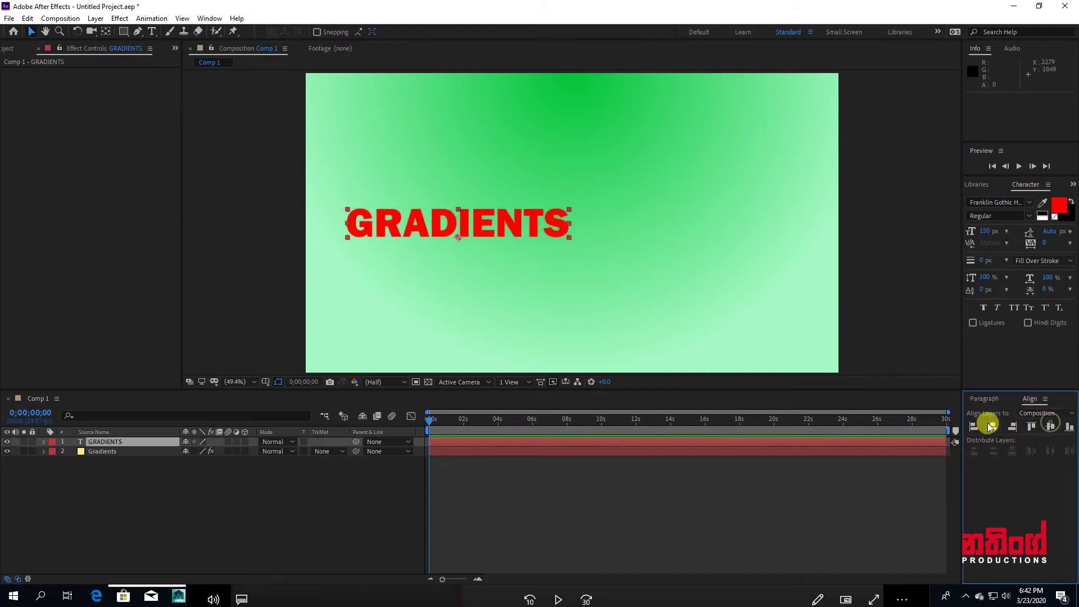
{"action": "left_click", "coordinate": [993, 427]}
- Apply a Gradient Ramp effect to the GRADIENTS text layer
{"action": "left_click", "coordinate": [273, 492]}
{"action": "left_click", "coordinate": [133, 442]}
{"action": "right_click", "coordinate": [123, 444]}
{"action": "mouse_move", "coordinate": [248, 296]}
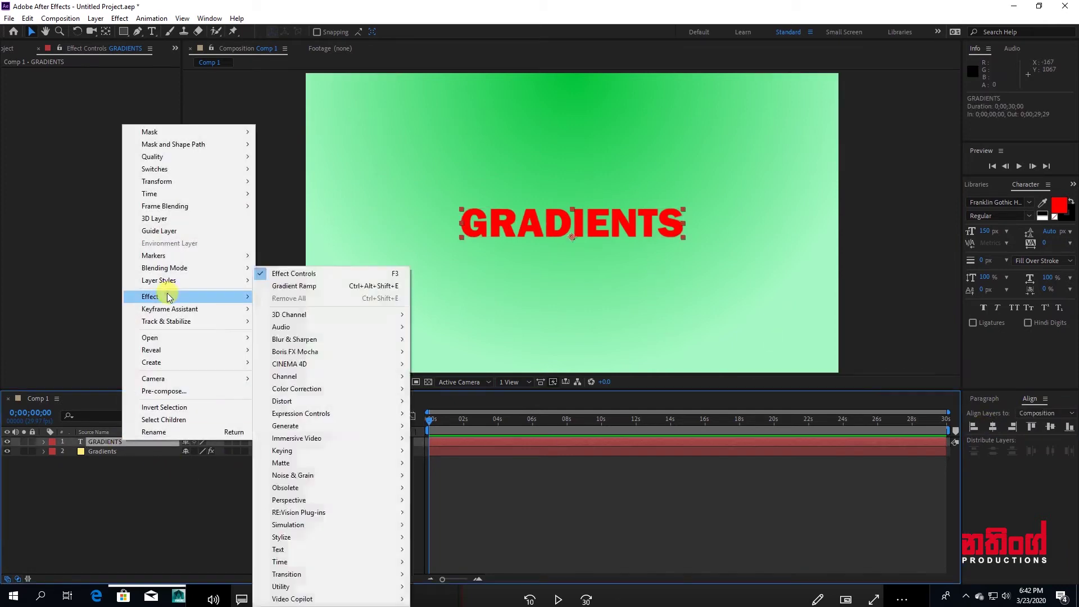
{"action": "mouse_move", "coordinate": [287, 403]}
{"action": "mouse_move", "coordinate": [285, 426]}
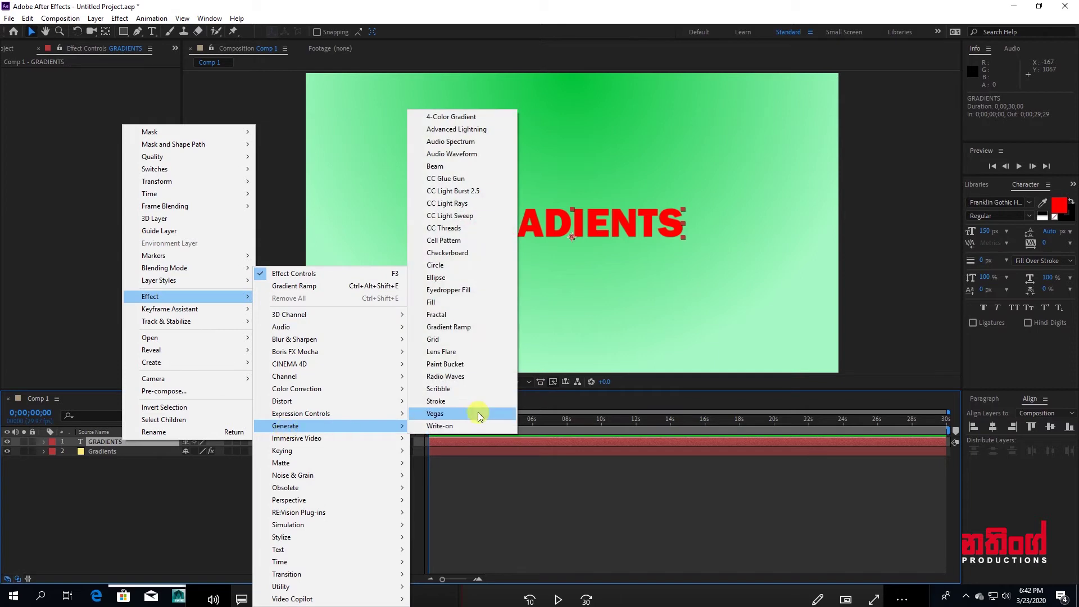
{"action": "left_click", "coordinate": [448, 327]}
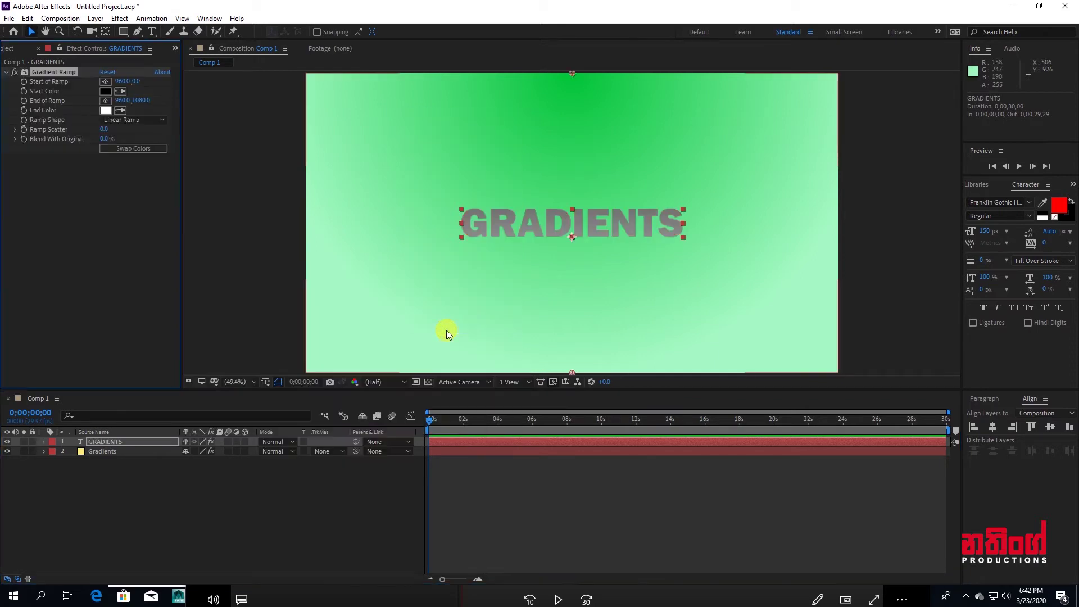
{"action": "left_click", "coordinate": [105, 91]}
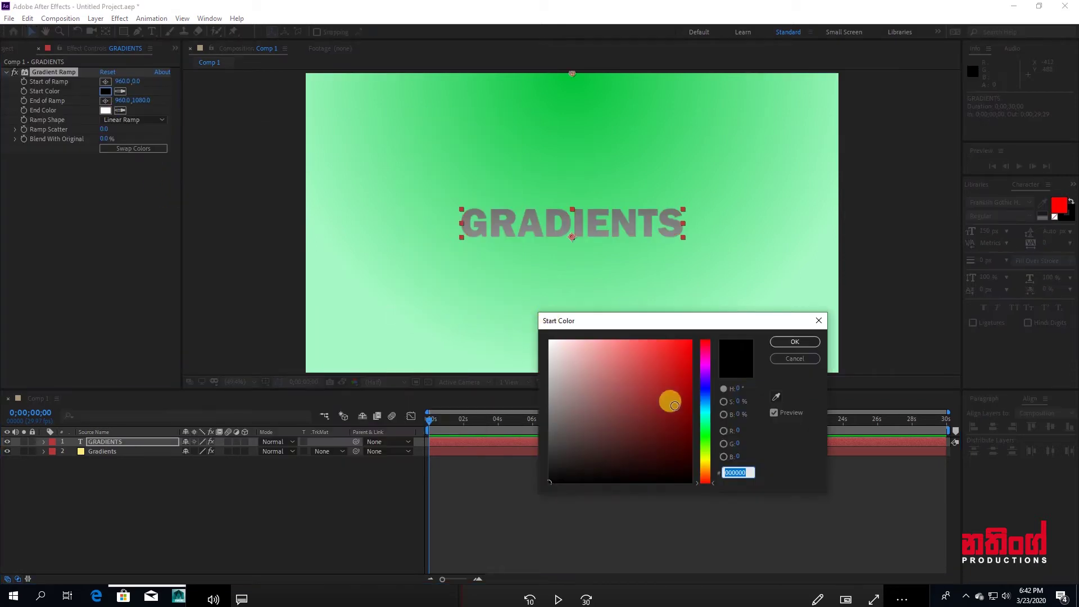
- Set the text ramp's Start Color to blue and End Color to dark navy 021952
{"action": "left_click", "coordinate": [701, 393]}
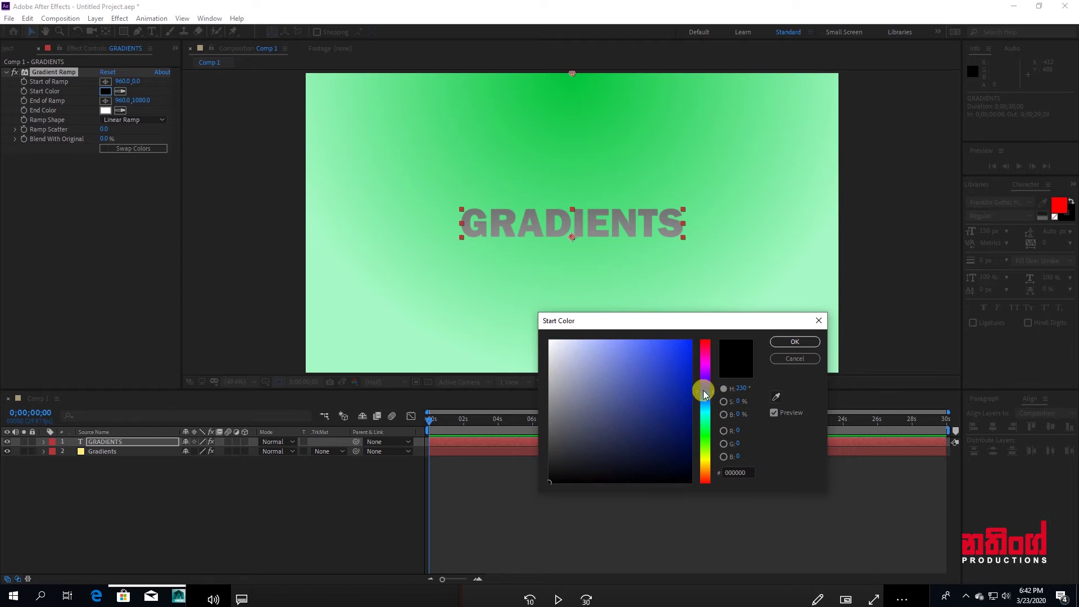
{"action": "left_click_drag", "start_coordinate": [689, 401], "coordinate": [695, 434]}
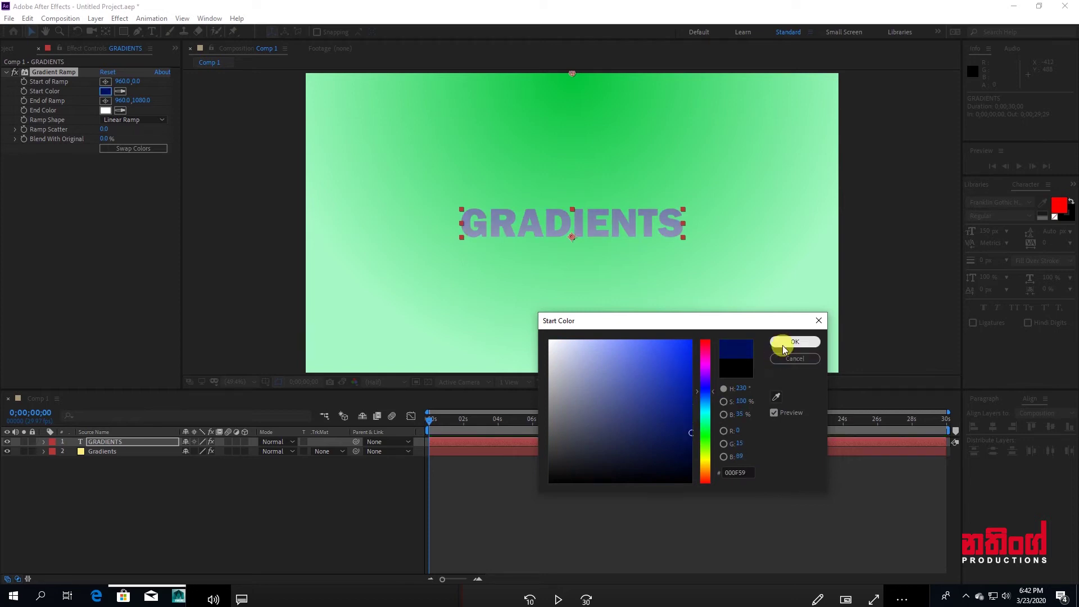
{"action": "left_click", "coordinate": [783, 343]}
{"action": "left_click", "coordinate": [107, 111]}
{"action": "left_click", "coordinate": [701, 391]}
{"action": "left_click_drag", "start_coordinate": [684, 421], "coordinate": [697, 435]}
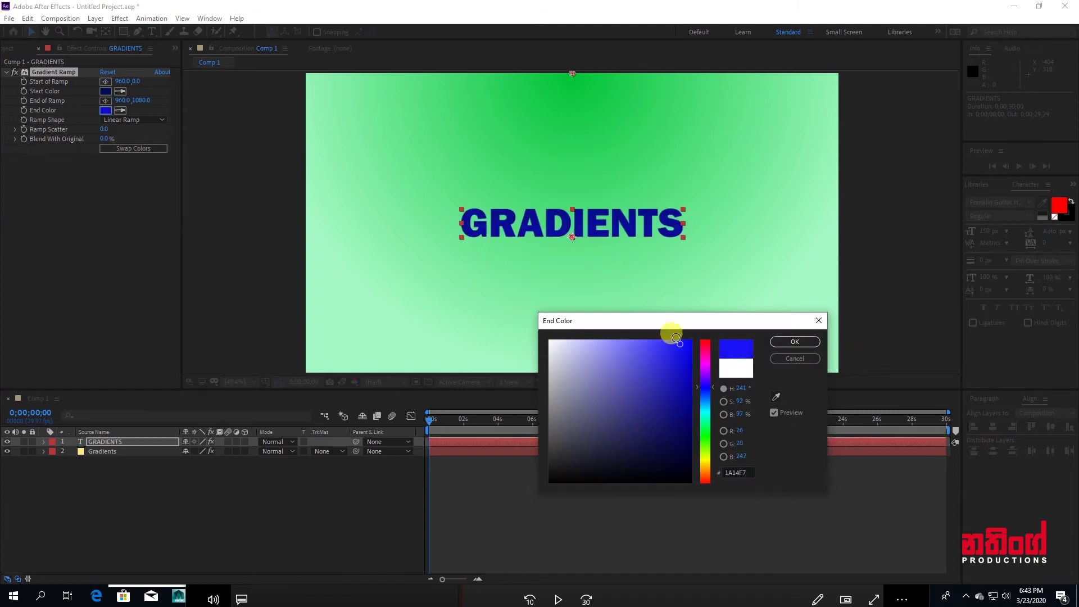
{"action": "left_click", "coordinate": [706, 352]}
{"action": "left_click_drag", "start_coordinate": [675, 410], "coordinate": [689, 436]}
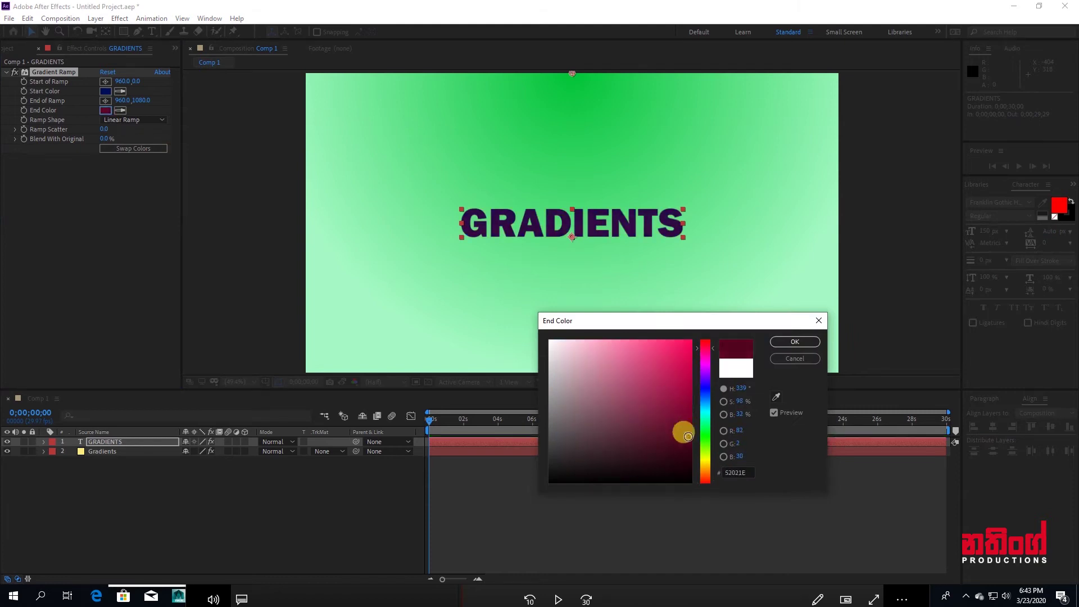
{"action": "left_click", "coordinate": [706, 397]}
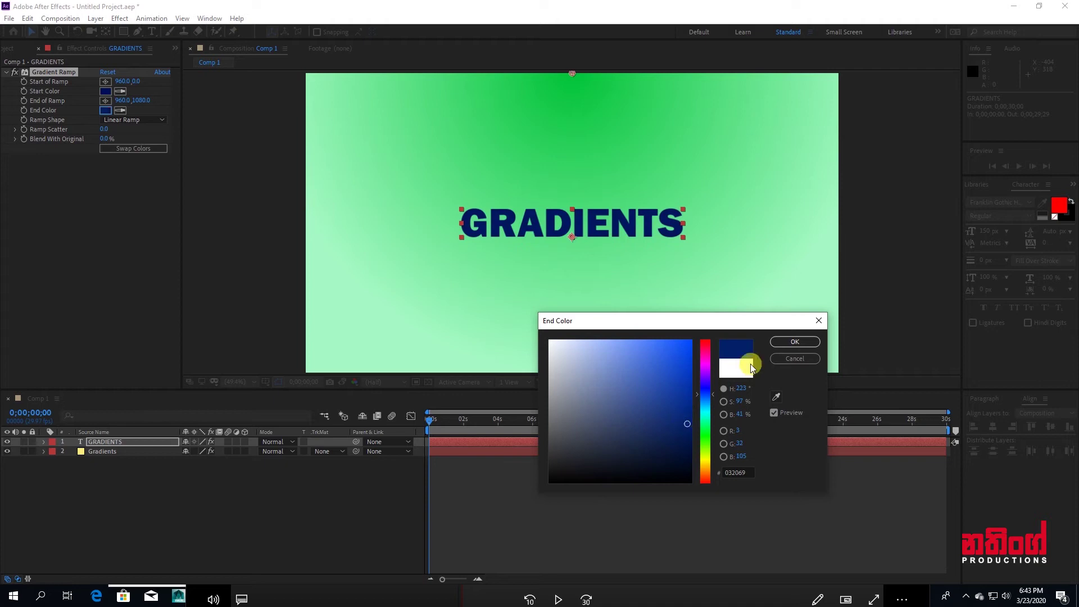
{"action": "left_click", "coordinate": [795, 342]}
- Lighten the Start Color to light blue 748BFF
{"action": "left_click", "coordinate": [105, 91]}
{"action": "left_click_drag", "start_coordinate": [637, 349], "coordinate": [627, 340]}
{"action": "left_click", "coordinate": [795, 342]}
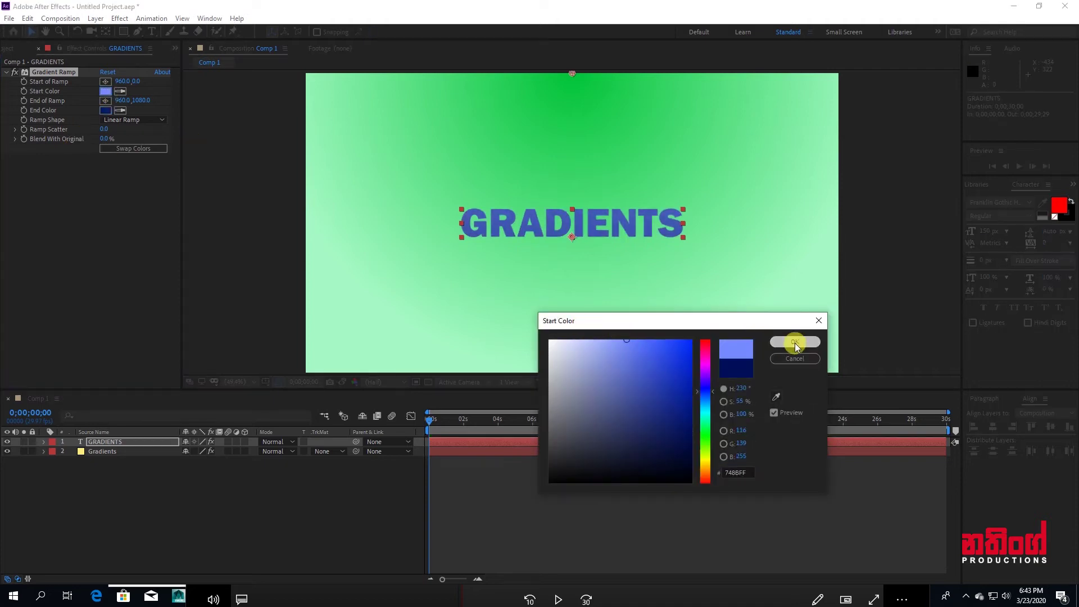
{"action": "left_click_drag", "start_coordinate": [572, 74], "coordinate": [579, 190]}
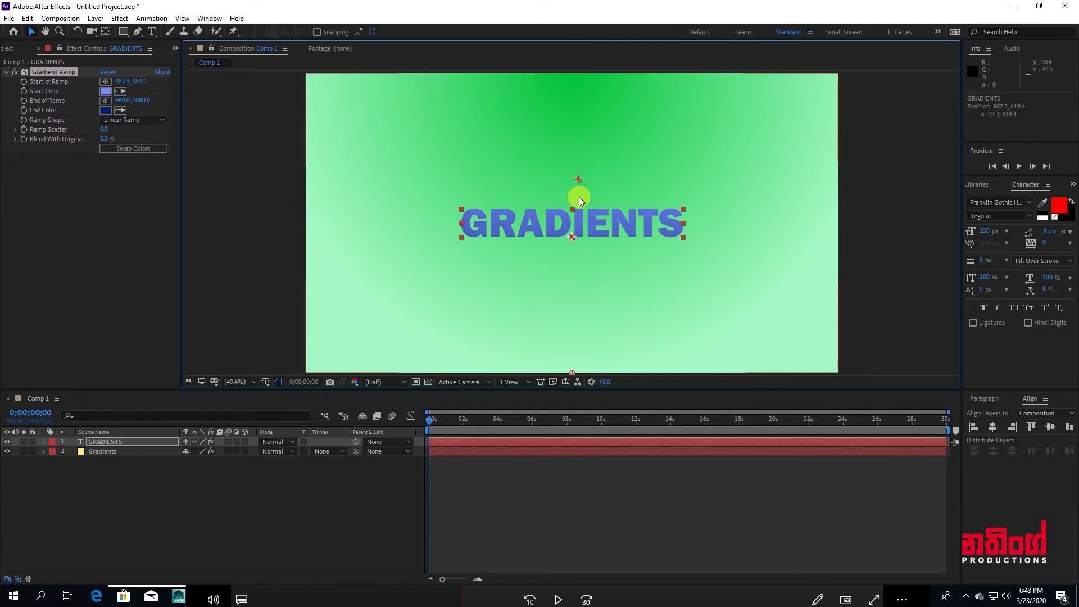
- Move the Start and End of Ramp points onto the letters, at 951.9,366.8 and 962.0,628.1
{"action": "left_click_drag", "start_coordinate": [578, 162], "coordinate": [568, 162]}
{"action": "left_click_drag", "start_coordinate": [572, 369], "coordinate": [572, 244]}
{"action": "left_click_drag", "start_coordinate": [568, 166], "coordinate": [570, 175]}
- Try Radial, then return the ramp to Linear and adjust Blend With Original
{"action": "left_click", "coordinate": [137, 120]}
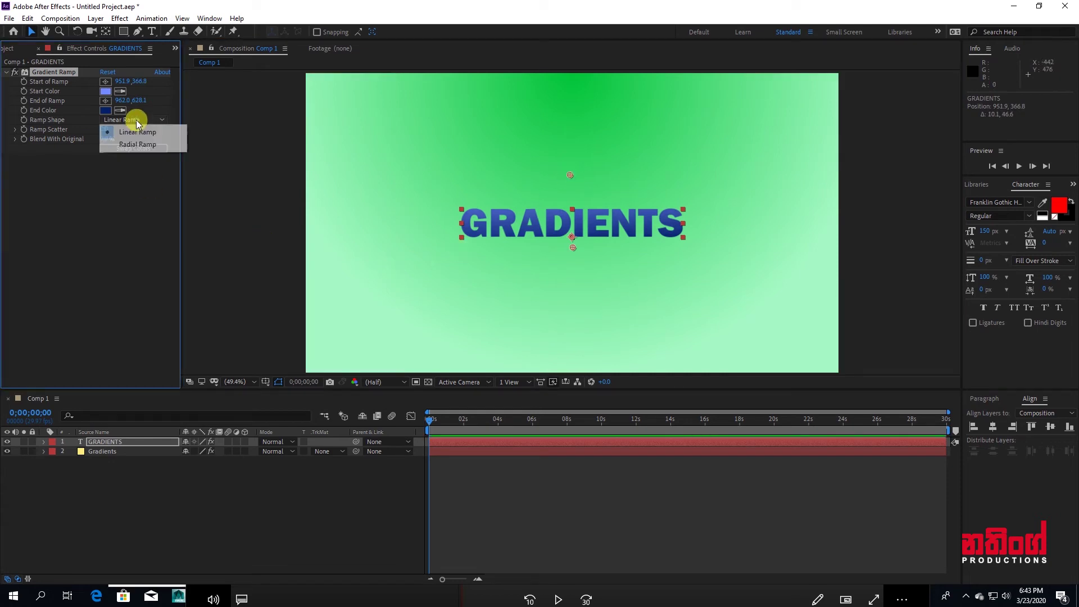
{"action": "left_click", "coordinate": [138, 144]}
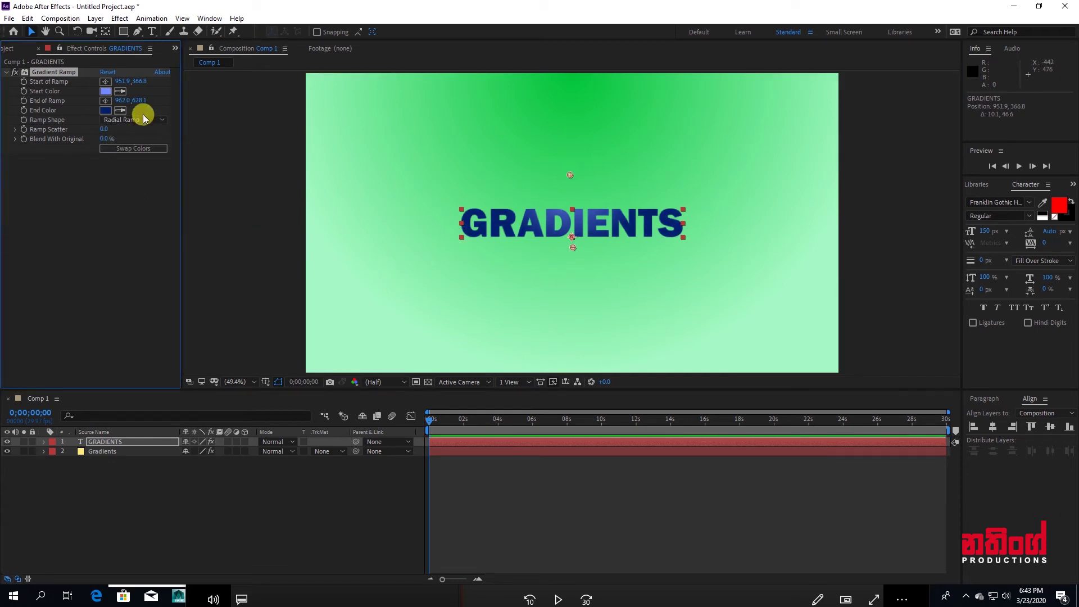
{"action": "left_click", "coordinate": [145, 119]}
{"action": "left_click", "coordinate": [137, 130]}
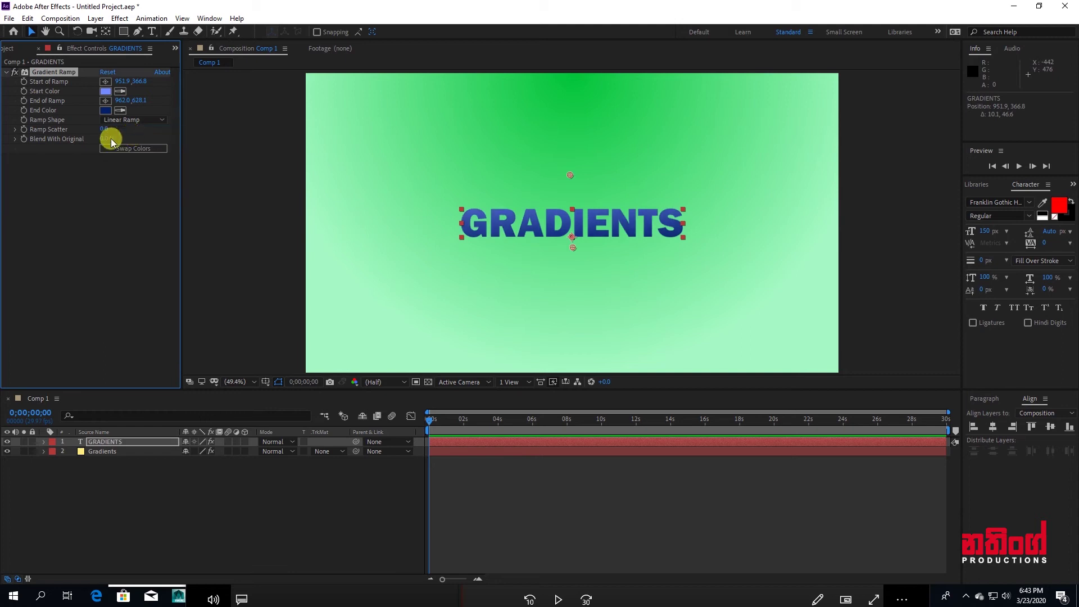
{"action": "left_click", "coordinate": [16, 139]}
{"action": "left_click_drag", "start_coordinate": [32, 154], "coordinate": [124, 155]}
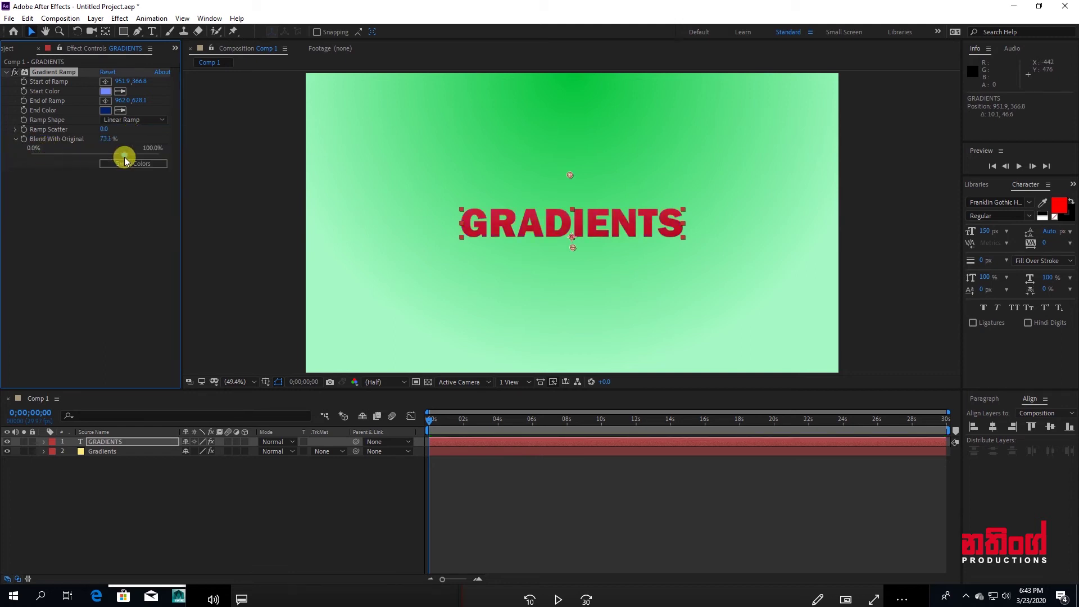
{"action": "left_click", "coordinate": [105, 242]}
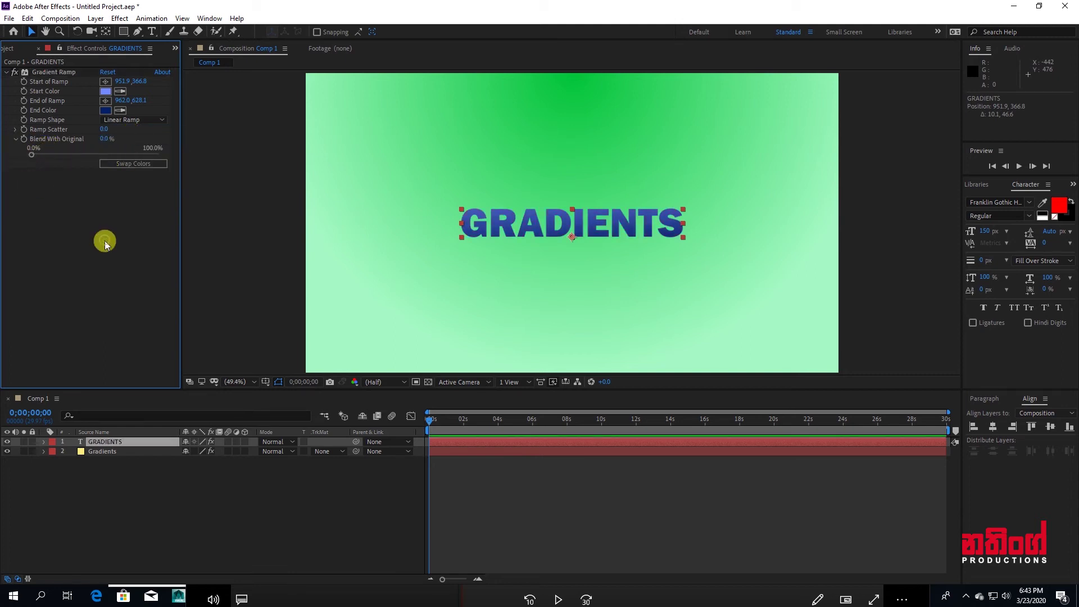
{"action": "left_click", "coordinate": [357, 491]}
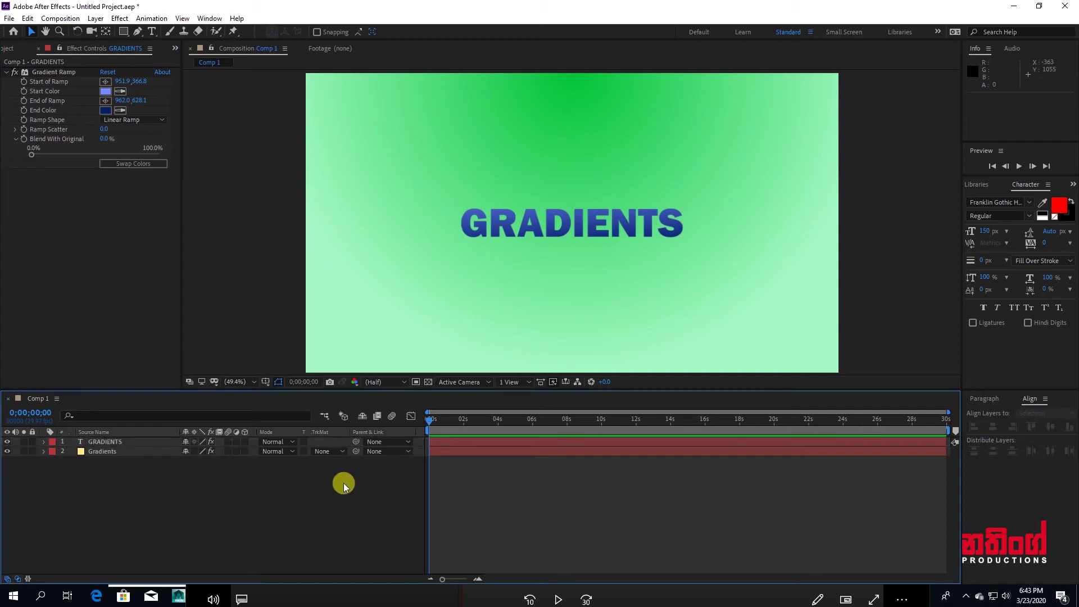
- Hide the GRADIENTS and Gradients layers
{"action": "left_click", "coordinate": [310, 487]}
{"action": "left_click", "coordinate": [5, 450]}
{"action": "left_click", "coordinate": [7, 443]}
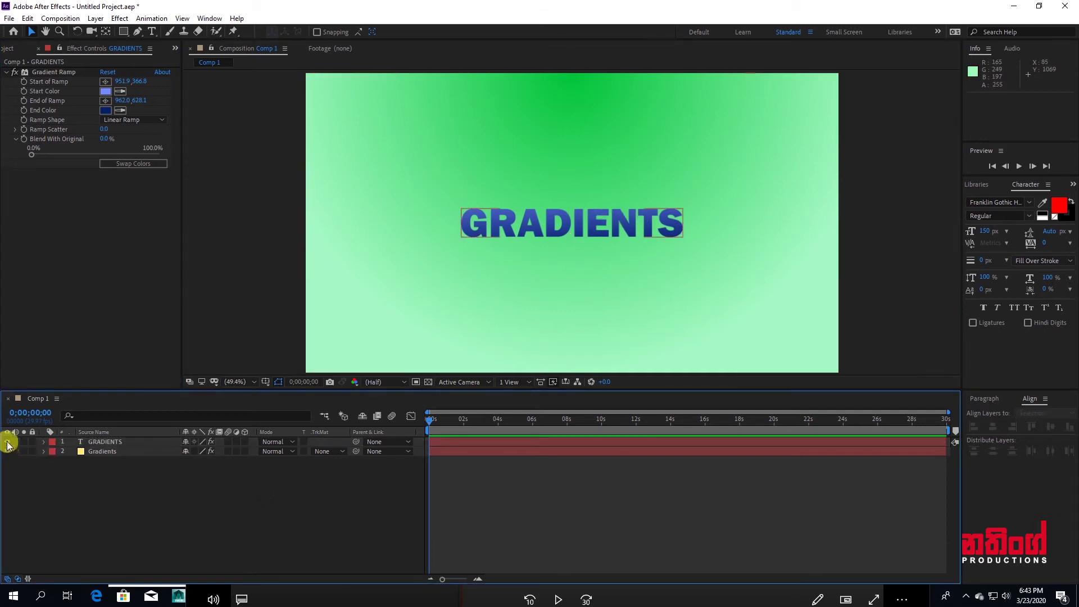
{"action": "left_click", "coordinate": [6, 443]}
{"action": "left_click", "coordinate": [6, 451]}
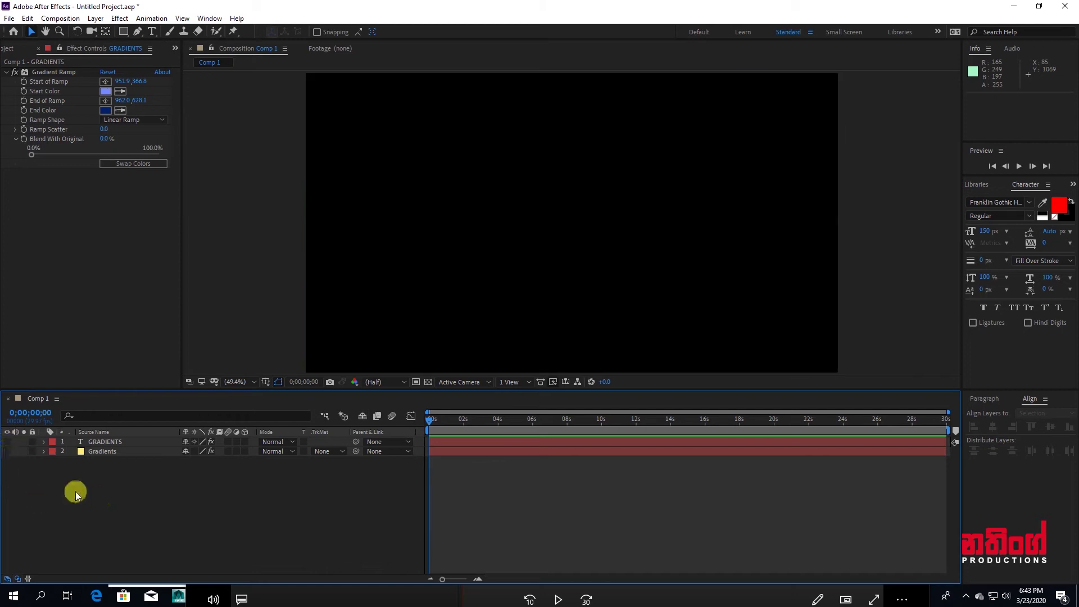
- Add a comp-size 1920×1080 solid named 4 Gradients at the top of the stack
{"action": "right_click", "coordinate": [226, 487]}
{"action": "mouse_move", "coordinate": [266, 369]}
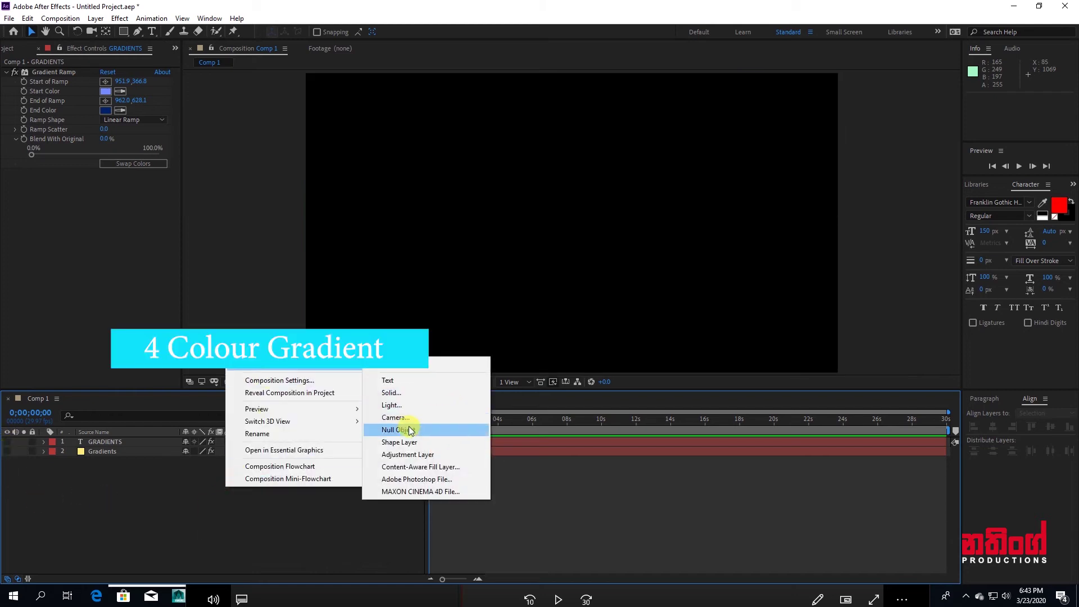
{"action": "left_click", "coordinate": [395, 393]}
{"action": "type", "text": "4 Gradients"}
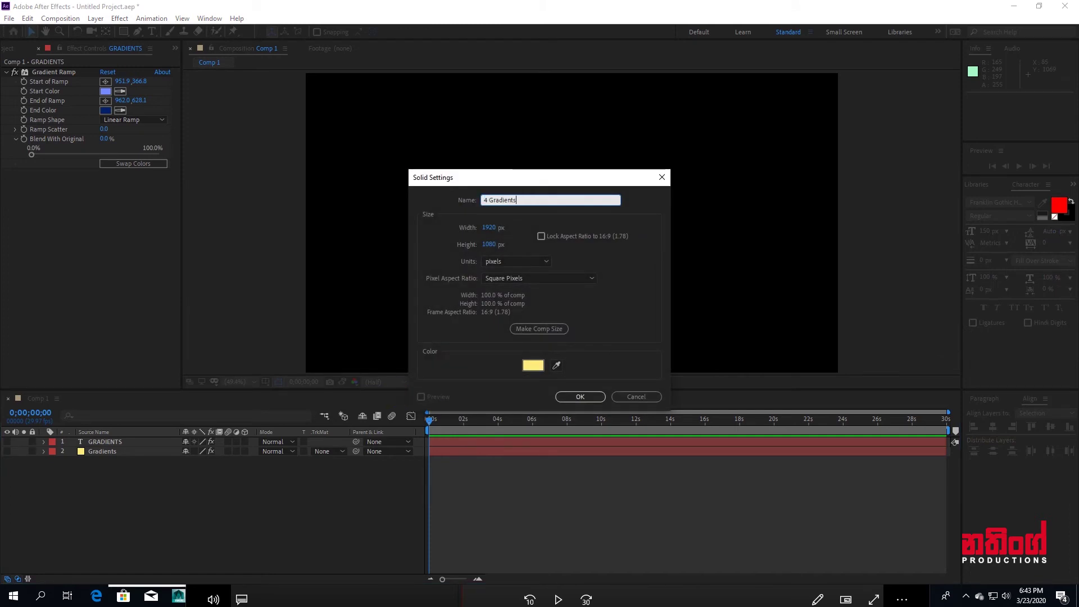
{"action": "left_click", "coordinate": [579, 396]}
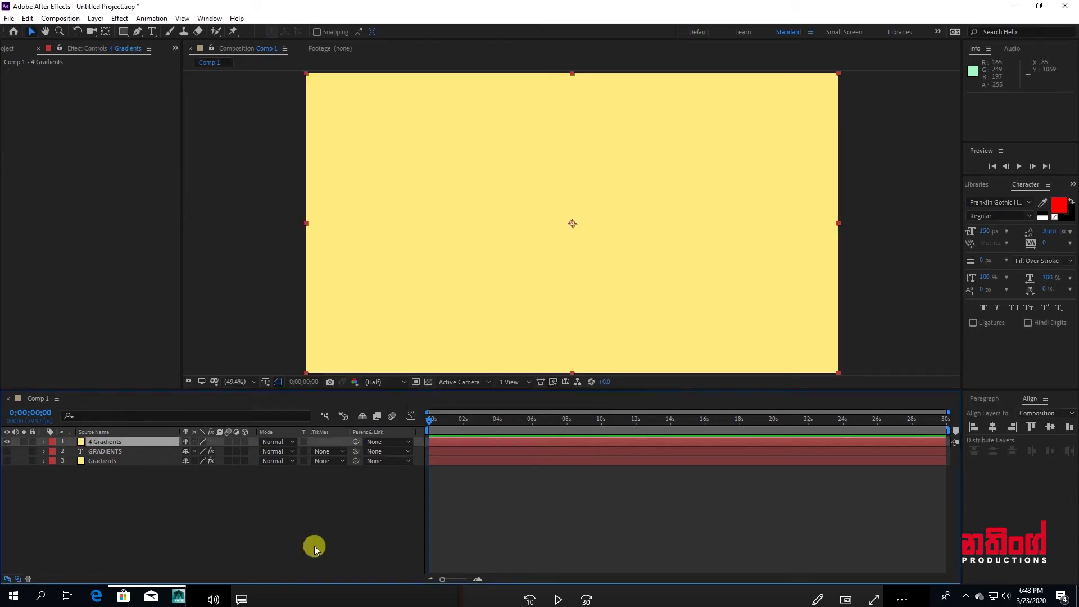
- Apply Effect > Generate > 4-Color Gradient to the 4 Gradients solid
{"action": "right_click", "coordinate": [99, 445]}
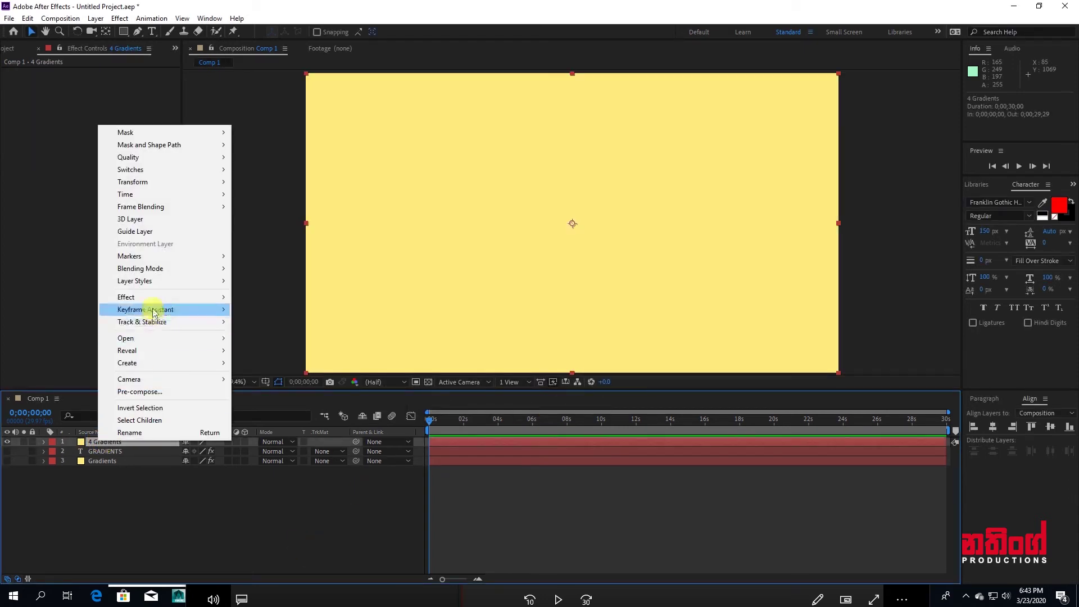
{"action": "mouse_move", "coordinate": [163, 297]}
{"action": "mouse_move", "coordinate": [261, 425]}
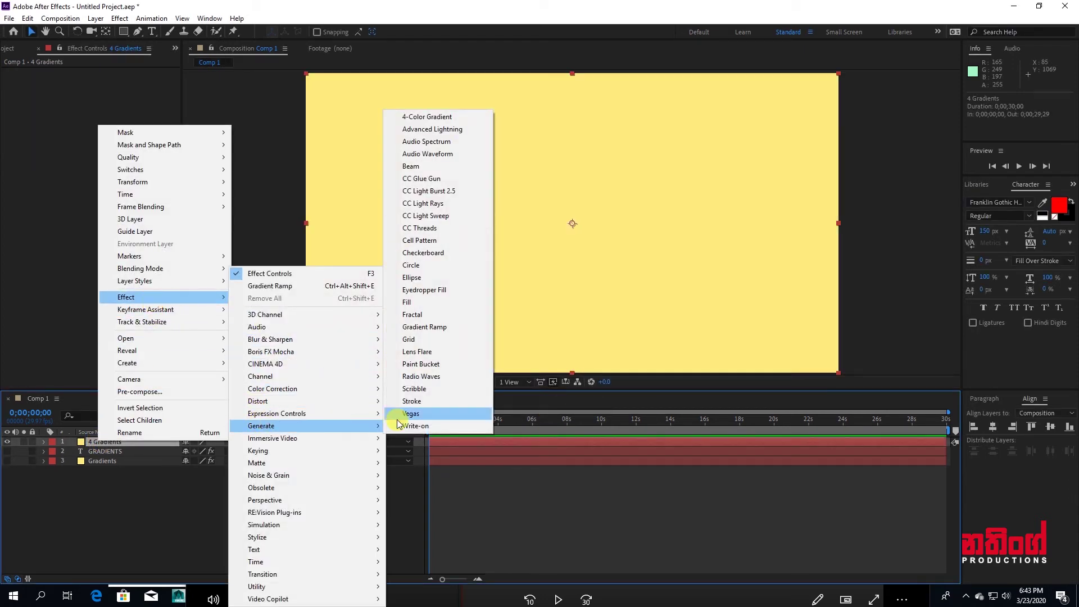
{"action": "left_click", "coordinate": [419, 118]}
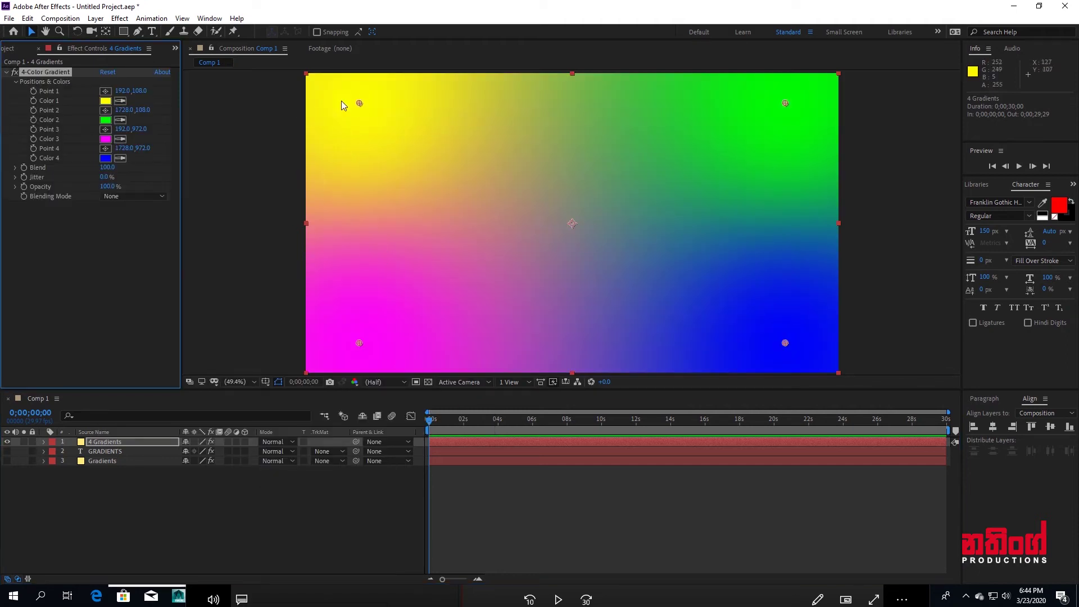
- Test-drag the first and third gradient points, then undo to keep their defaults
{"action": "left_click_drag", "start_coordinate": [359, 104], "coordinate": [493, 202]}
{"action": "key", "text": "ctrl+z"}
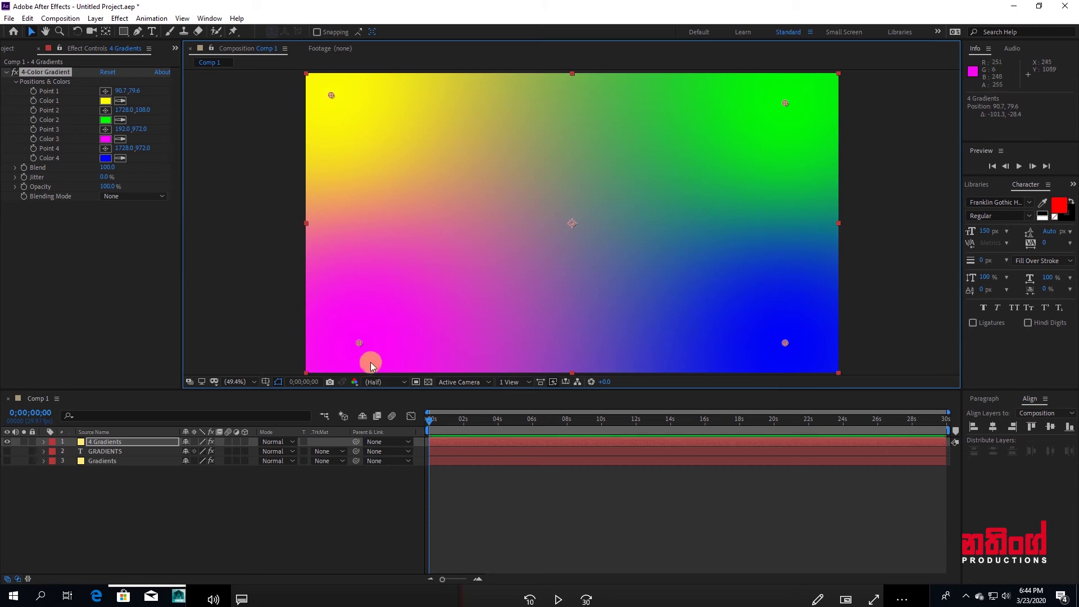
{"action": "mouse_move", "coordinate": [360, 343]}
{"action": "left_mouse_down"}
{"action": "mouse_move", "coordinate": [487, 247]}
{"action": "mouse_move", "coordinate": [704, 314]}
{"action": "left_mouse_up"}
{"action": "key", "text": "ctrl+z"}
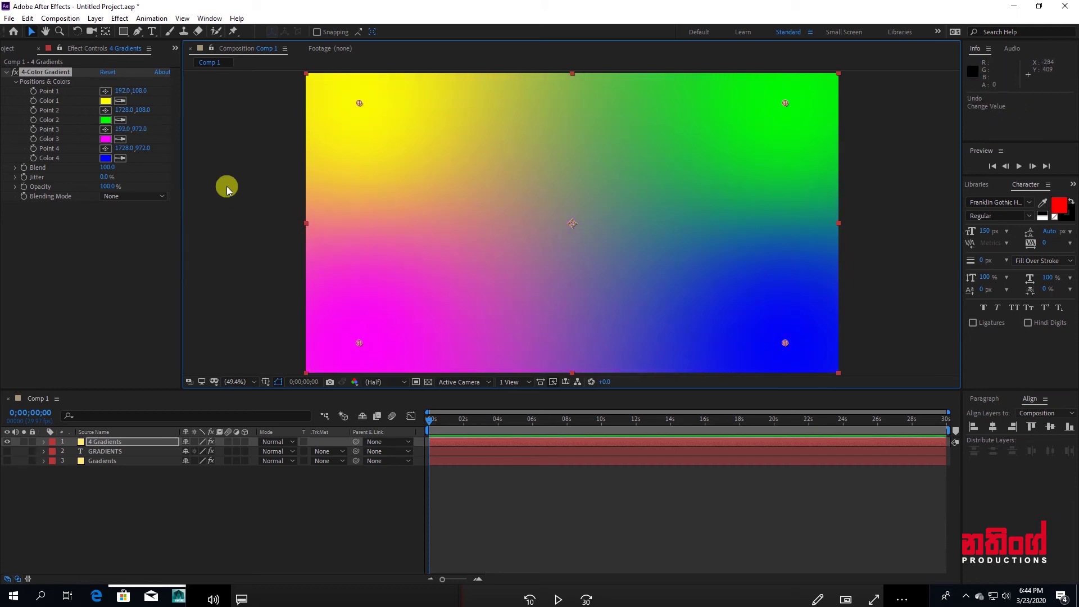
- Set the gradient's Color 1 to bright red and Color 2 to yellow
{"action": "left_click", "coordinate": [103, 101]}
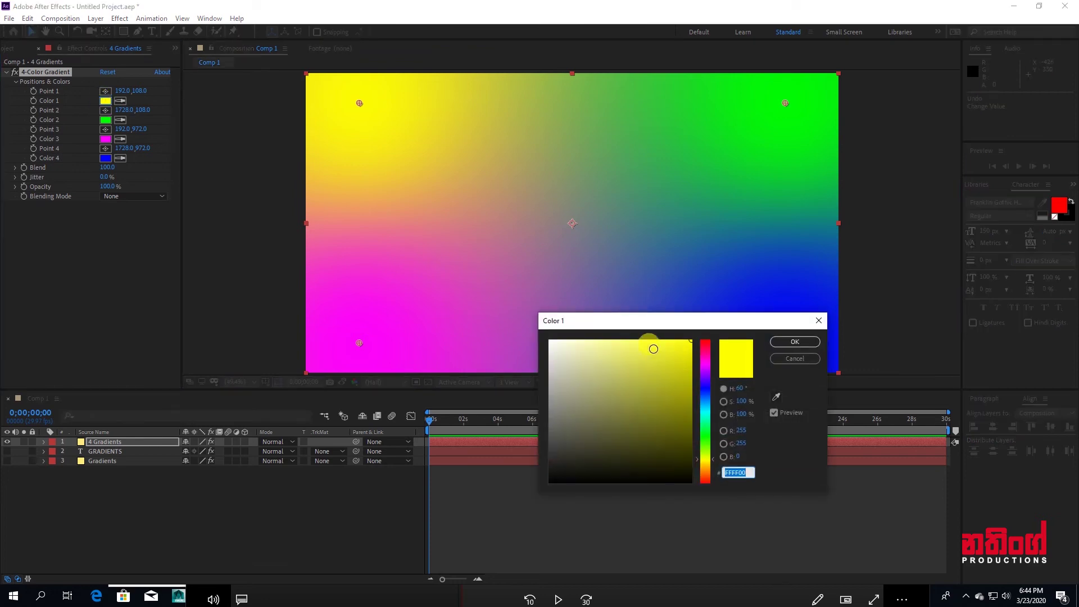
{"action": "left_click", "coordinate": [682, 406]}
{"action": "left_click_drag", "start_coordinate": [708, 436], "coordinate": [707, 432]}
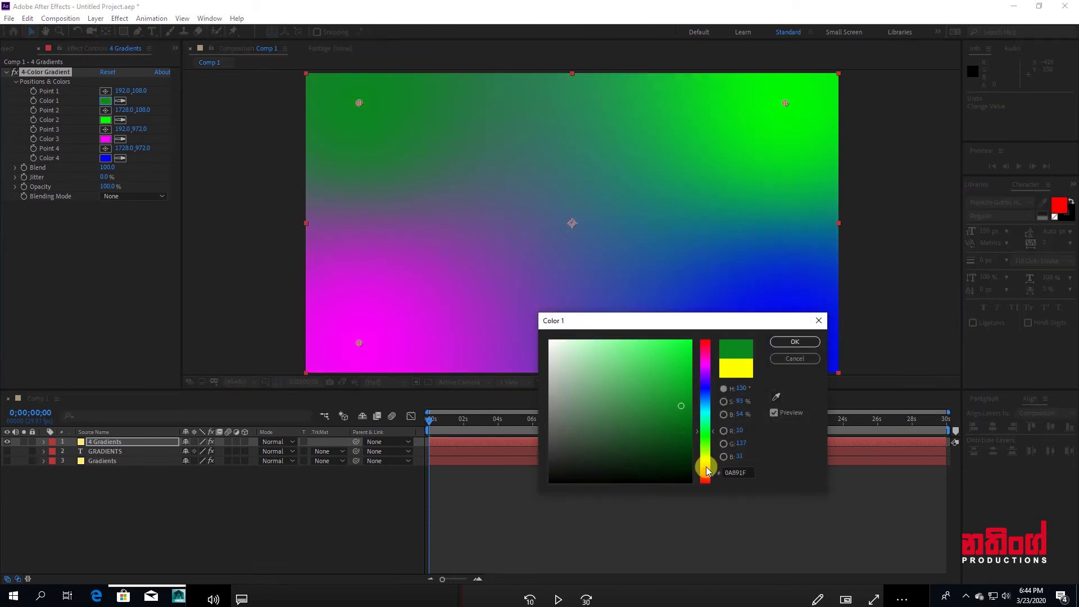
{"action": "left_click_drag", "start_coordinate": [707, 471], "coordinate": [707, 481]}
{"action": "left_click", "coordinate": [669, 363]}
{"action": "left_click", "coordinate": [795, 342]}
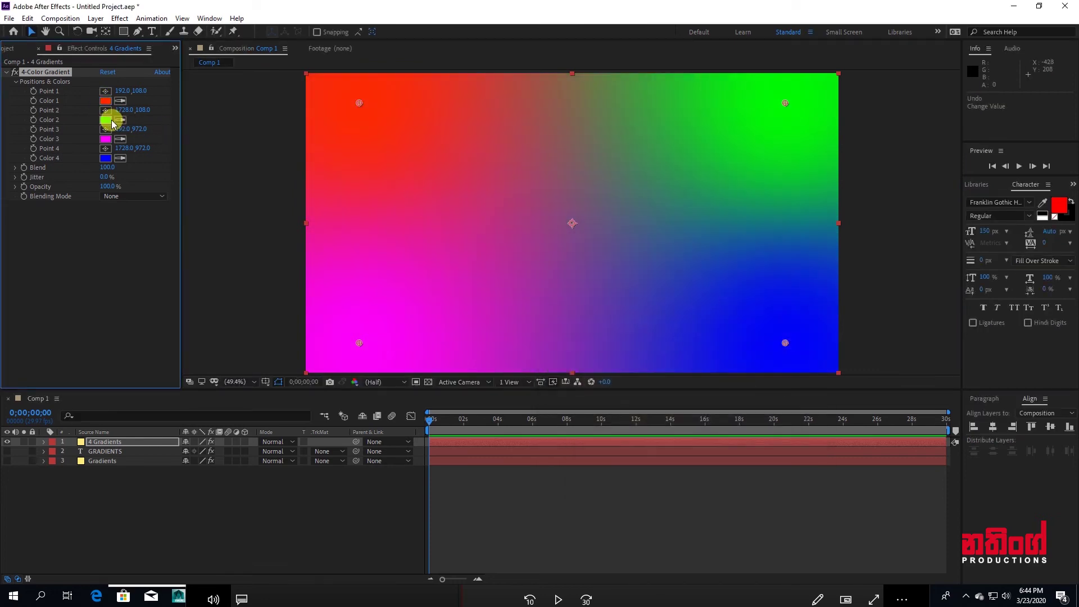
{"action": "left_click", "coordinate": [107, 120]}
{"action": "left_click", "coordinate": [699, 459]}
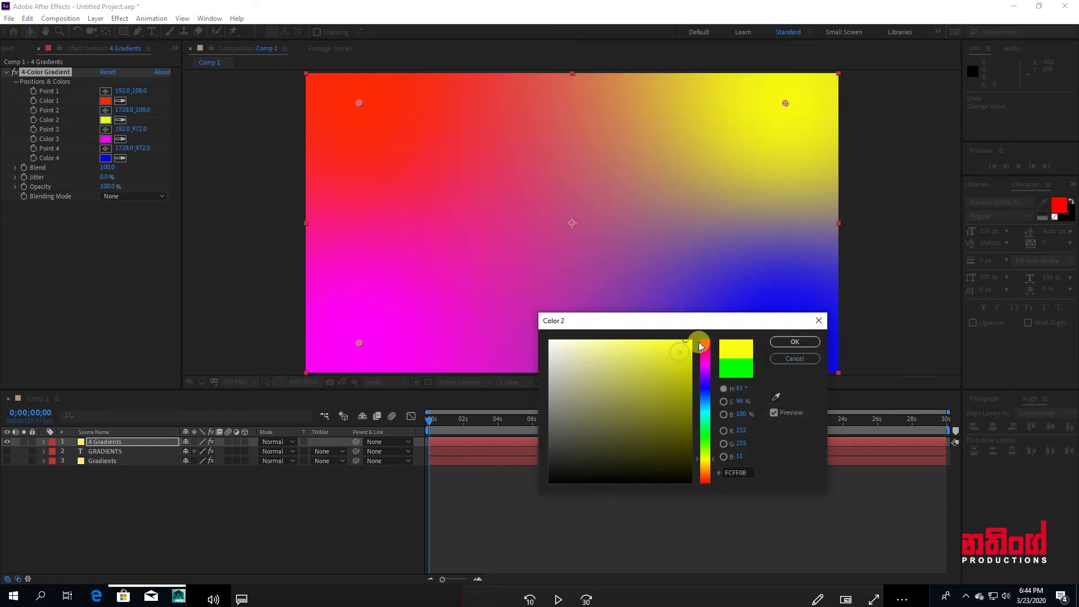
{"action": "left_click", "coordinate": [795, 342]}
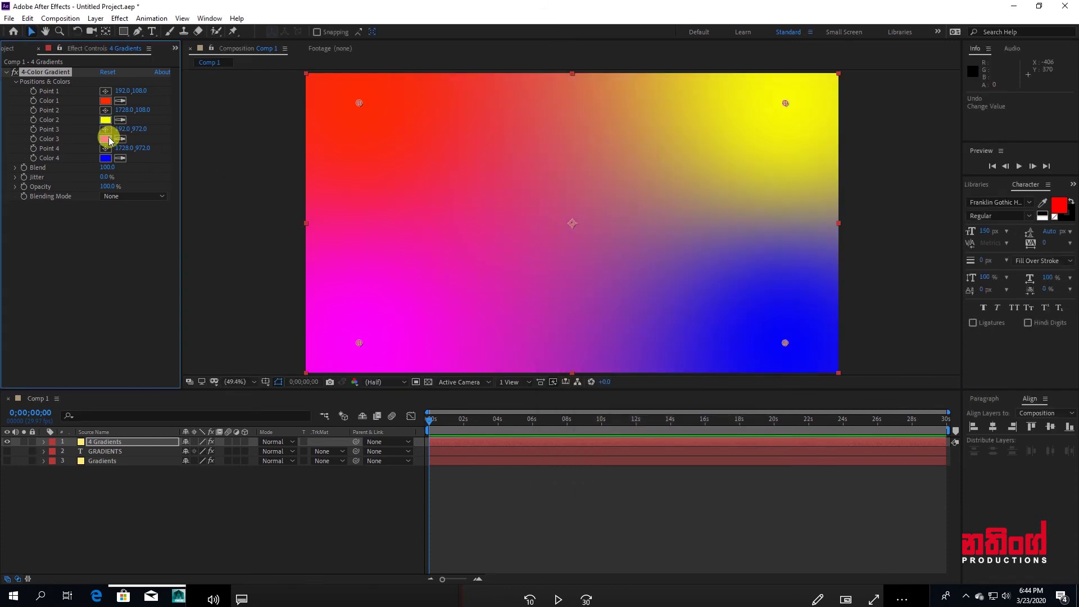
- Set Color 3 to blue and Color 4 to green
{"action": "left_click", "coordinate": [106, 139]}
{"action": "left_click", "coordinate": [705, 408]}
{"action": "mouse_move", "coordinate": [677, 378]}
{"action": "left_mouse_down"}
{"action": "mouse_move", "coordinate": [690, 448]}
{"action": "mouse_move", "coordinate": [694, 391]}
{"action": "left_mouse_up"}
{"action": "left_click", "coordinate": [701, 392]}
{"action": "left_click", "coordinate": [778, 342]}
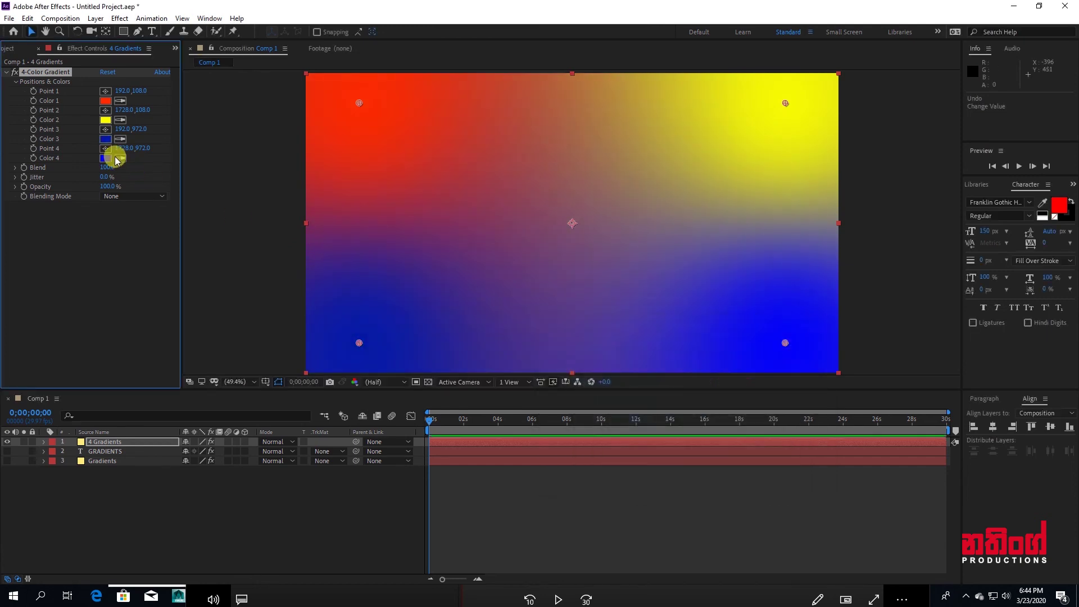
{"action": "left_click", "coordinate": [105, 158]}
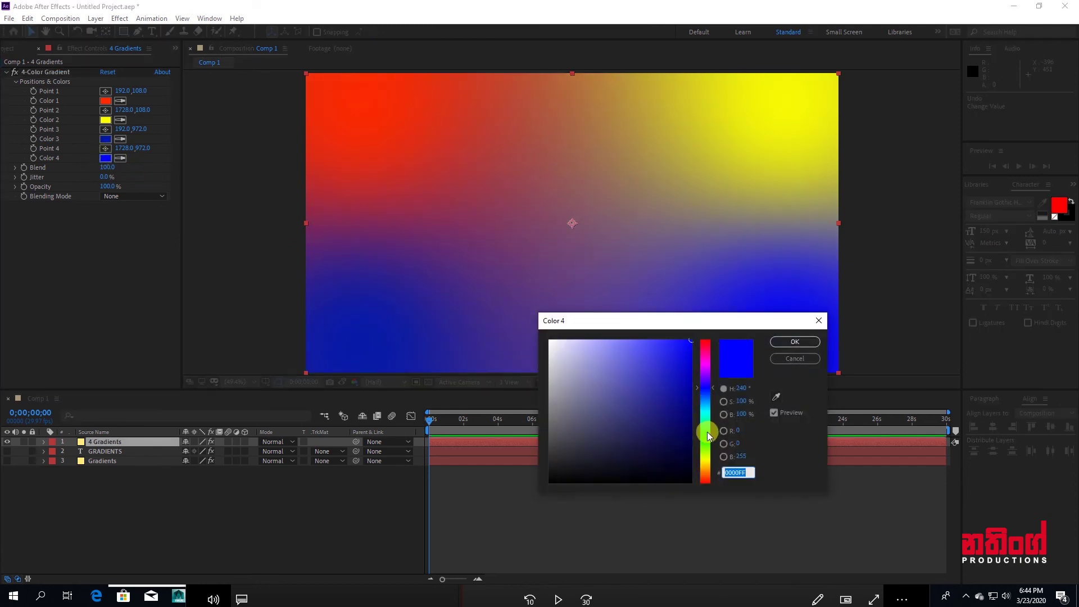
{"action": "left_click", "coordinate": [707, 435]}
{"action": "left_click", "coordinate": [684, 398]}
{"action": "left_click", "coordinate": [784, 342]}
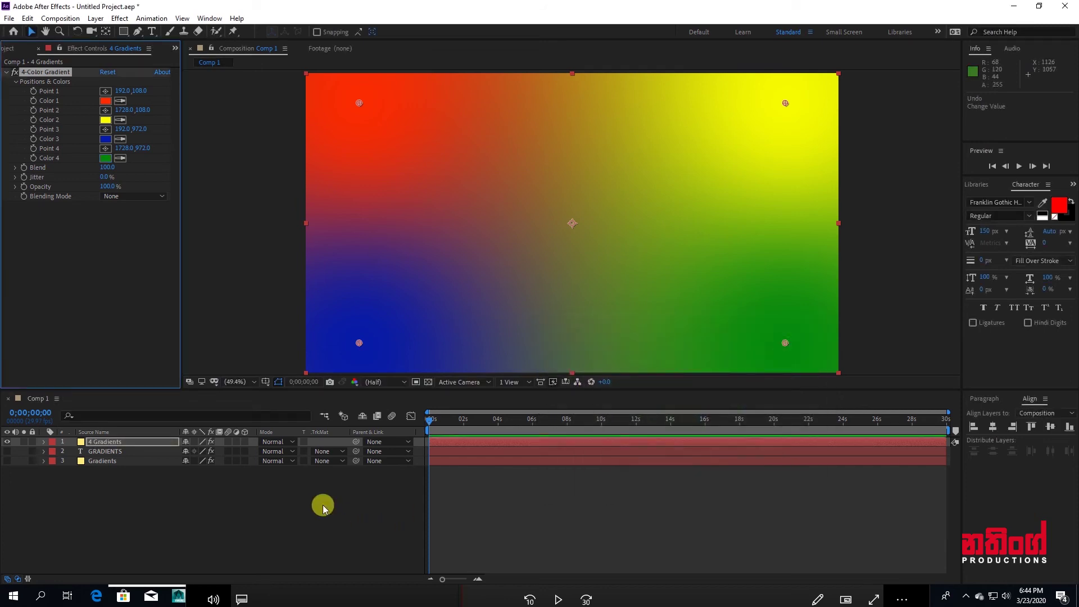
- Lower the gradient's Blend to 96.3 and deselect the layer to preview
{"action": "left_click", "coordinate": [15, 167]}
{"action": "left_click", "coordinate": [48, 184]}
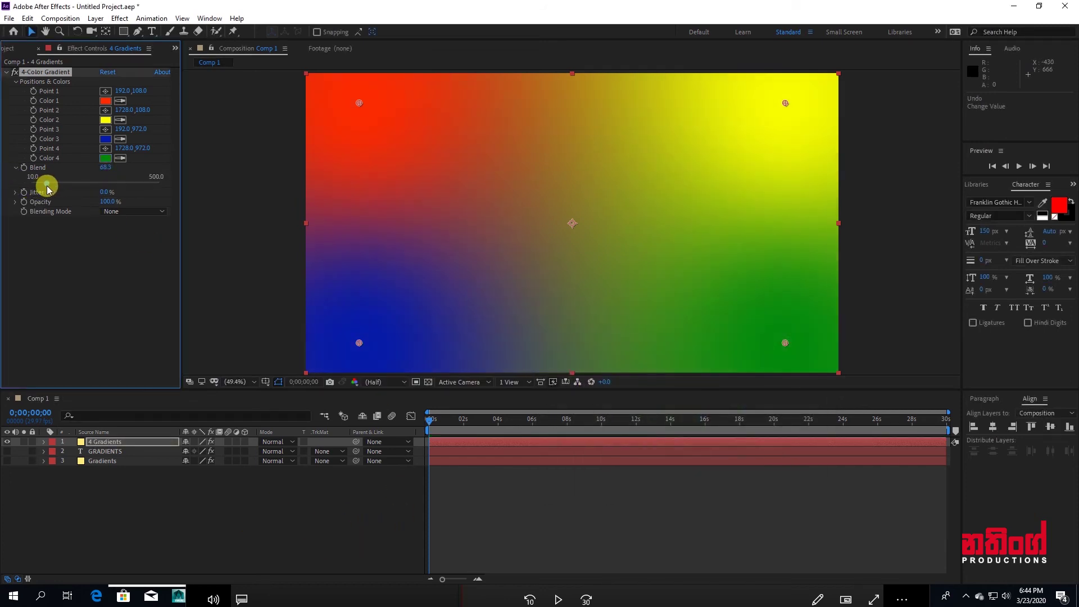
{"action": "left_click", "coordinate": [245, 498]}
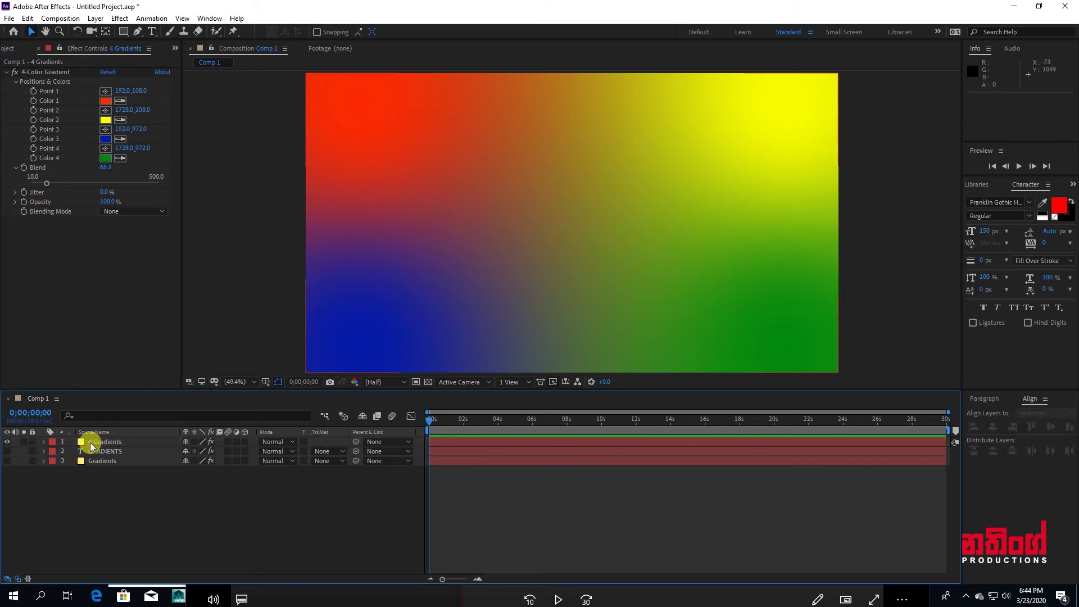
- Add a Color Correction > Curves effect to the 4 Gradients layer
{"action": "left_click", "coordinate": [89, 442]}
{"action": "right_click", "coordinate": [105, 442]}
{"action": "mouse_move", "coordinate": [165, 306]}
{"action": "mouse_move", "coordinate": [270, 392]}
{"action": "left_click", "coordinate": [431, 395]}
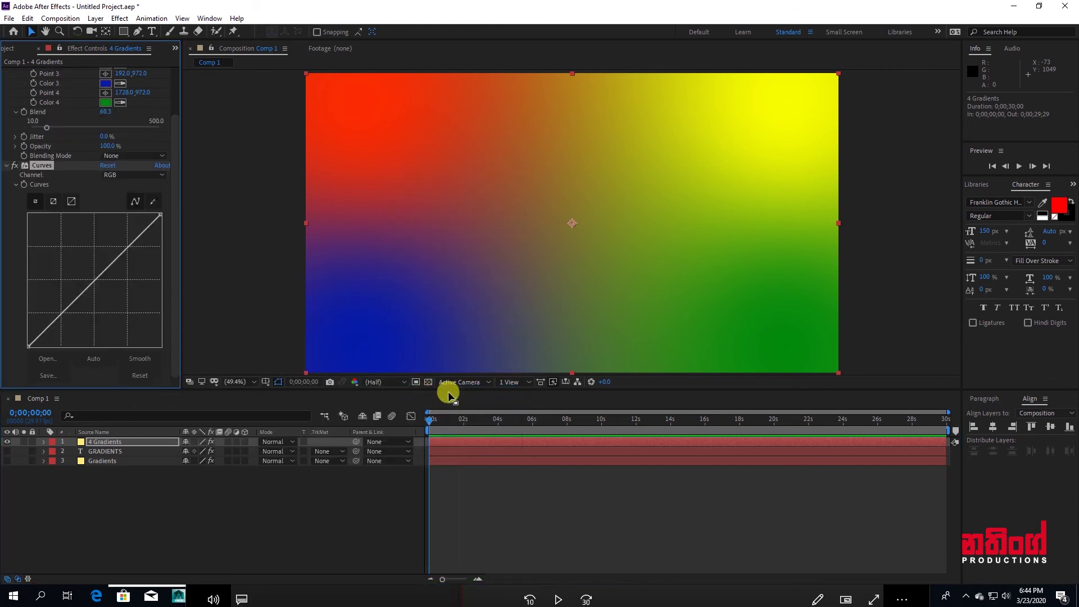
- Bow the RGB curve upward for a gentle brightening of the gradient
{"action": "mouse_move", "coordinate": [93, 281]}
{"action": "left_mouse_down"}
{"action": "mouse_move", "coordinate": [115, 286]}
{"action": "mouse_move", "coordinate": [86, 255]}
{"action": "mouse_move", "coordinate": [67, 293]}
{"action": "left_mouse_up"}
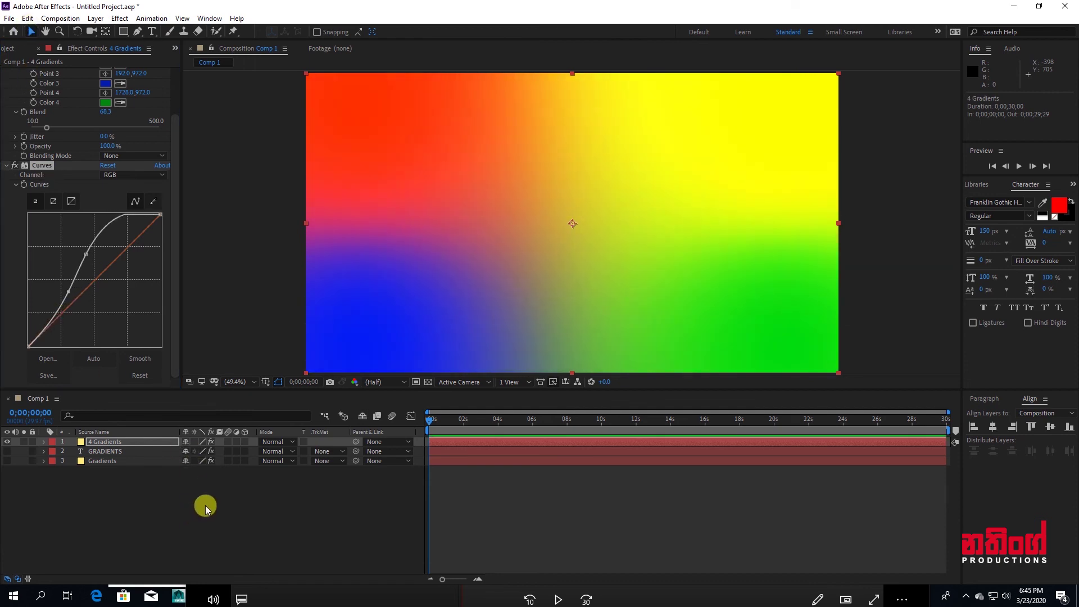
{"action": "left_click", "coordinate": [174, 502]}
{"action": "key", "text": "ctrl+z"}
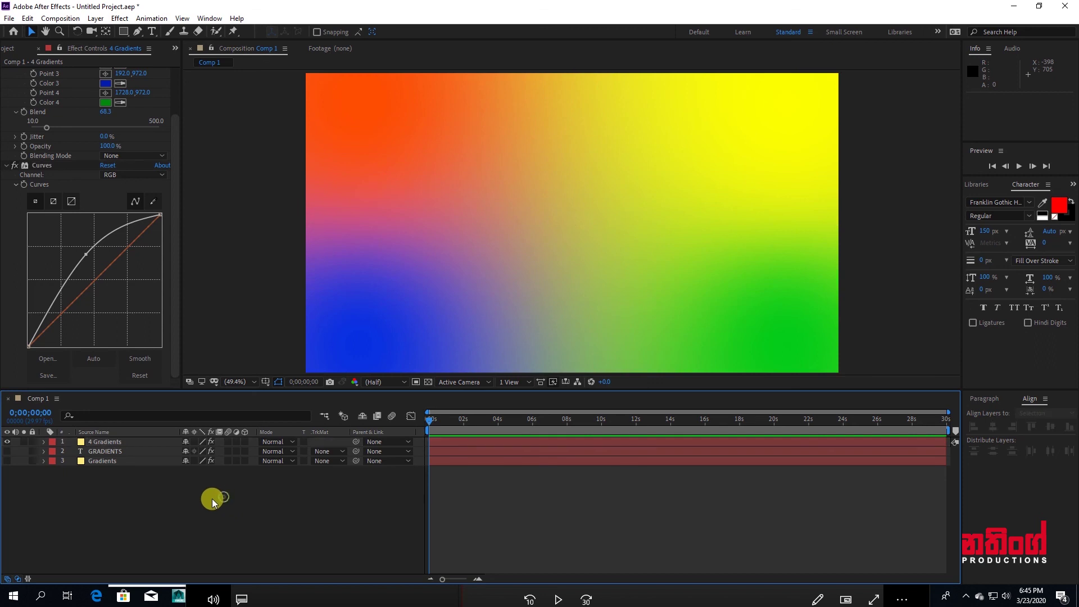